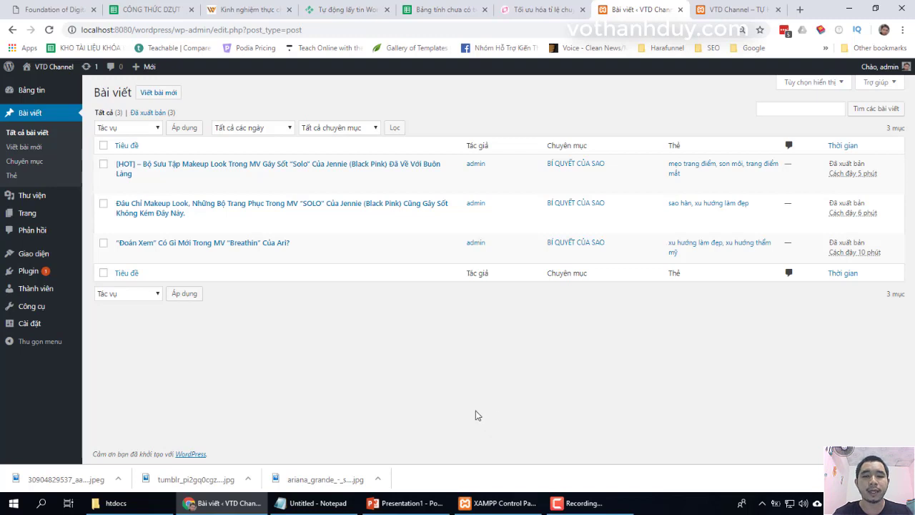
# - Open the list of all pages, and load the admin dashboard from localhost:8080/wordpress/admin
pyautogui.moveTo(26, 218)
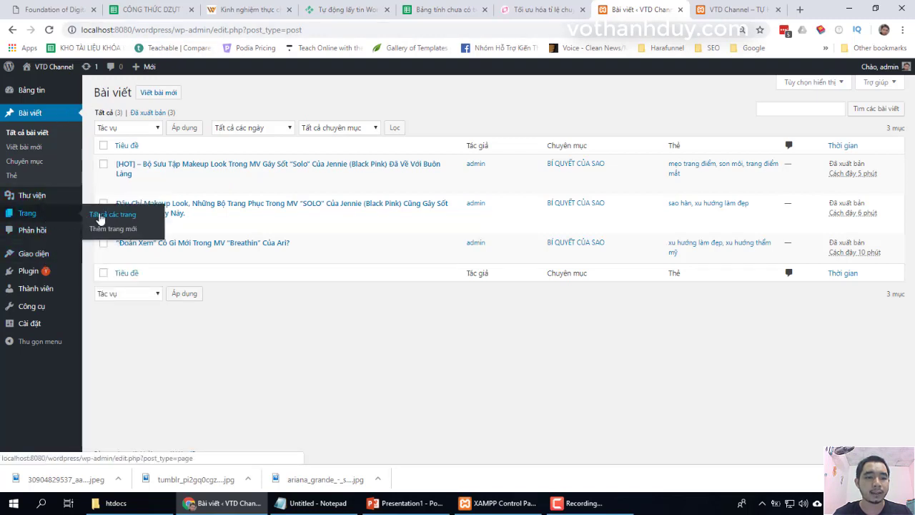
pyautogui.click(100, 217)
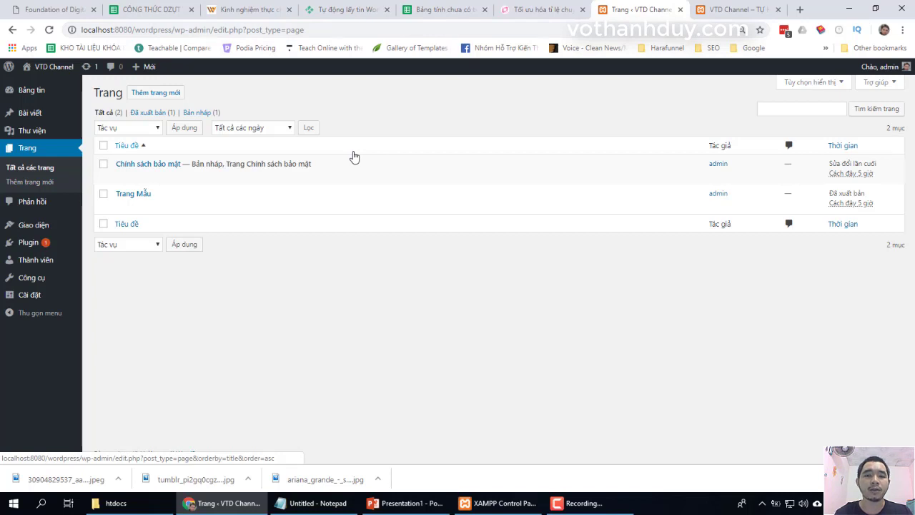
pyautogui.click(176, 33)
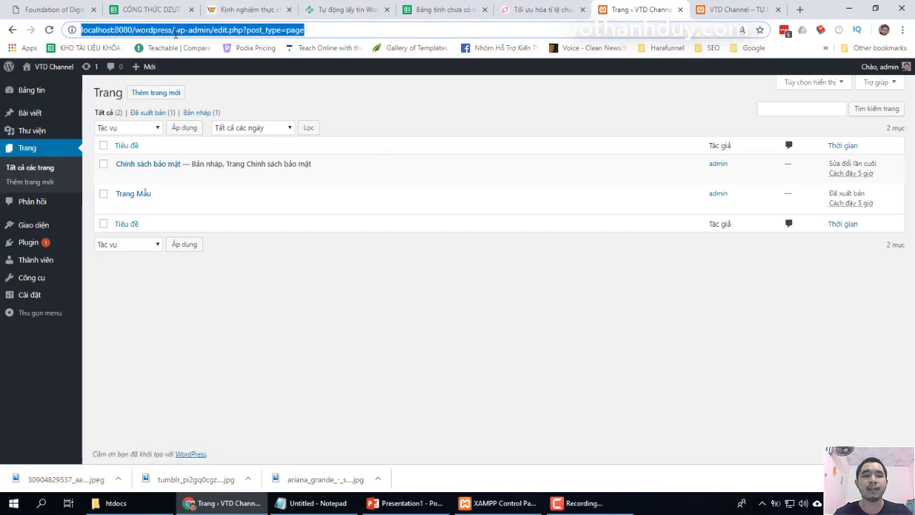
pyautogui.write('local')
pyautogui.press('BackSpace')
pyautogui.press('BackSpace')
pyautogui.press('BackSpace')
pyautogui.press('BackSpace')
pyautogui.press('BackSpace')
pyautogui.press('BackSpace')
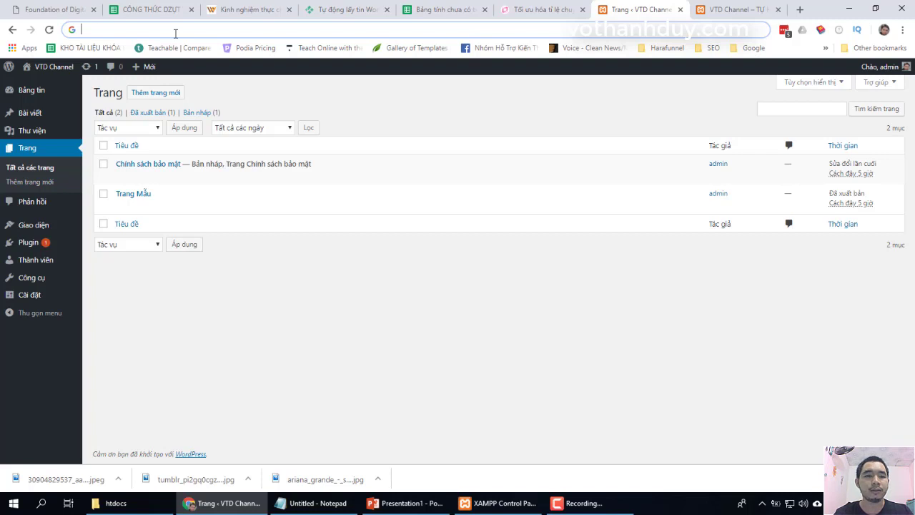
pyautogui.write('localhost')
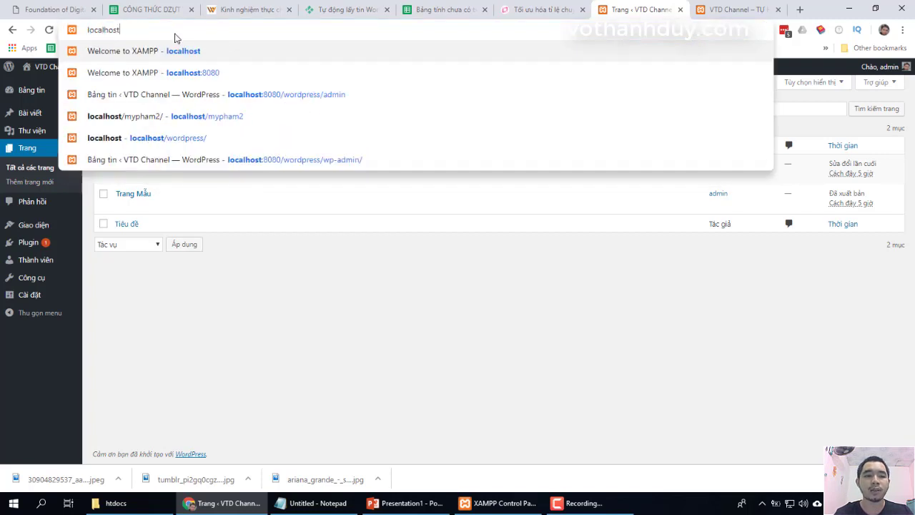
pyautogui.write(':8080')
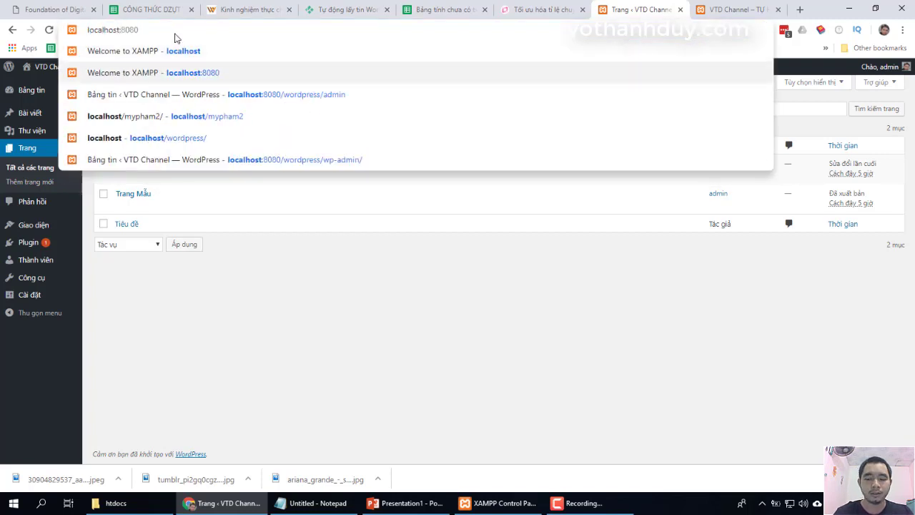
pyautogui.write('/wordpress')
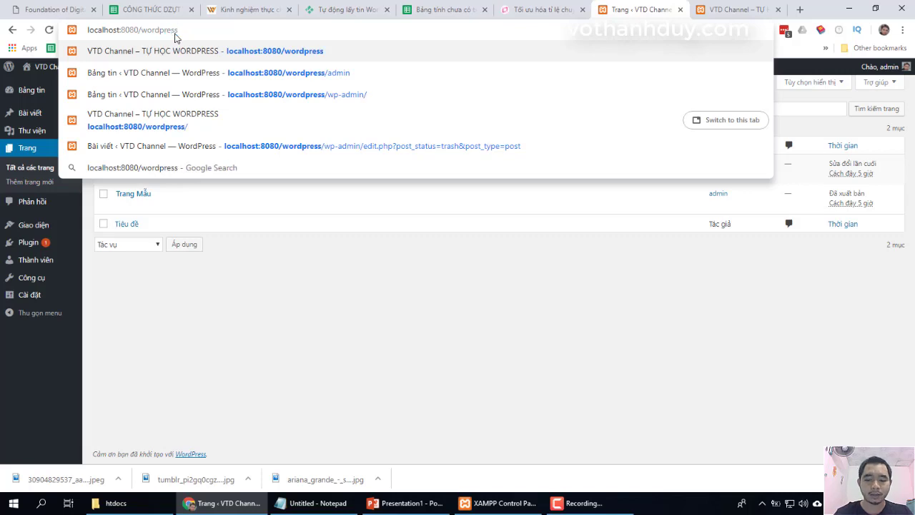
pyautogui.write('/admin')
pyautogui.press('Return')
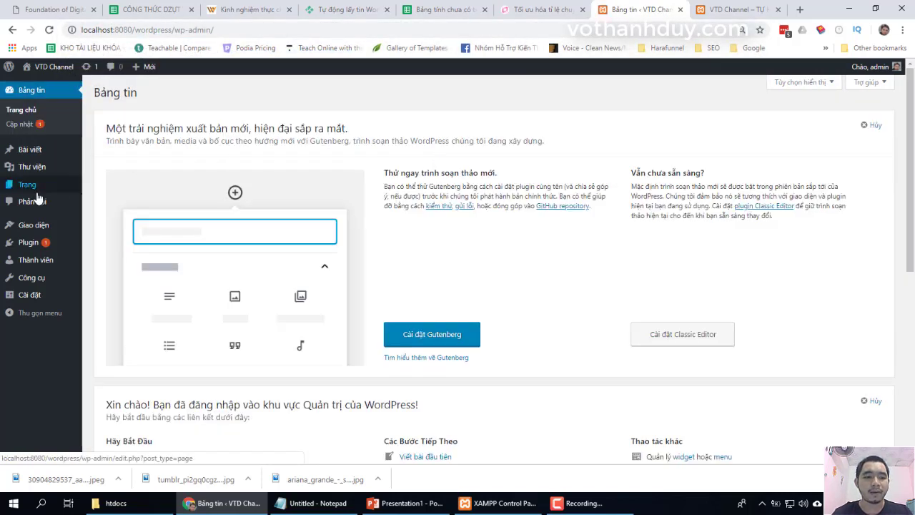
# - Move all existing pages, "Chính sách bảo mật" and "Trang Mẫu", to the trash in one bulk action
pyautogui.moveTo(30, 190)
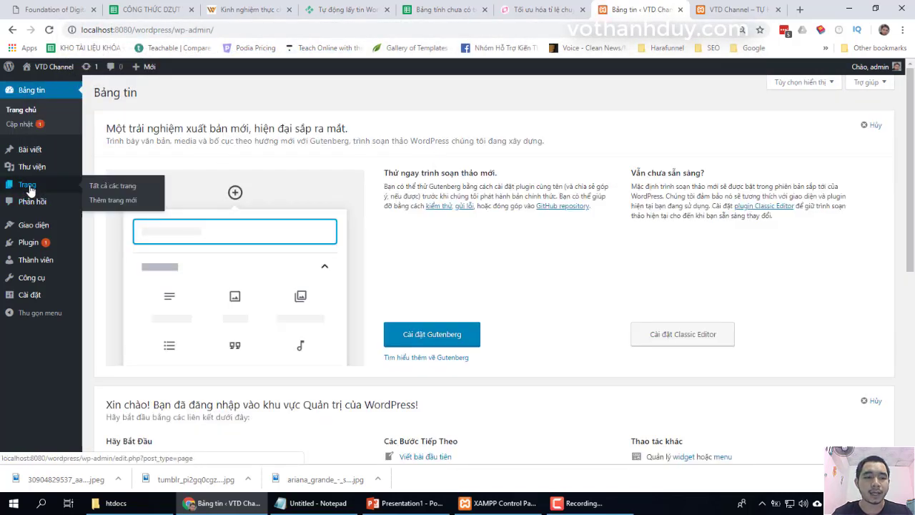
pyautogui.click(114, 189)
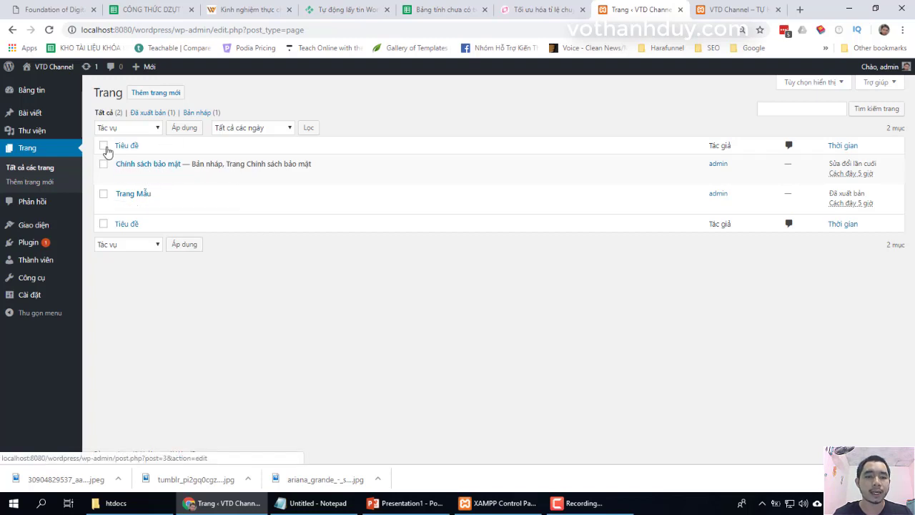
pyautogui.click(104, 146)
pyautogui.click(120, 131)
pyautogui.click(129, 186)
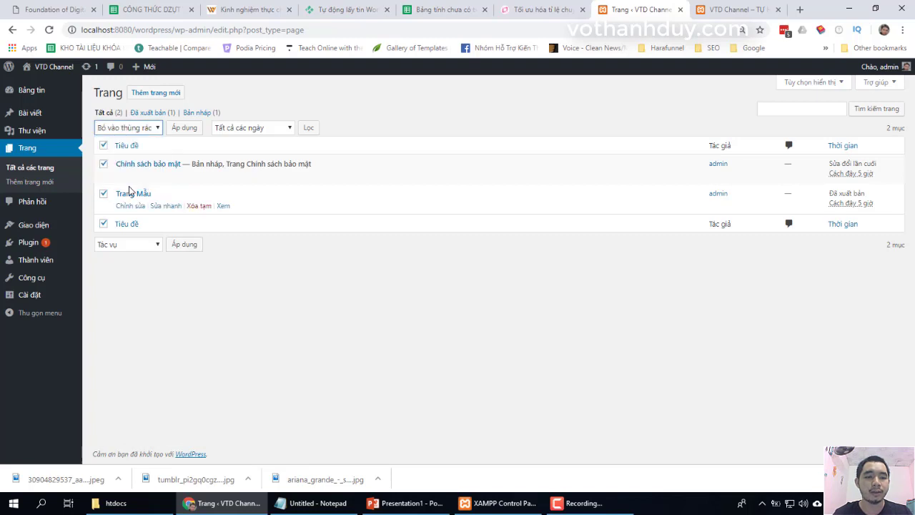
pyautogui.click(185, 127)
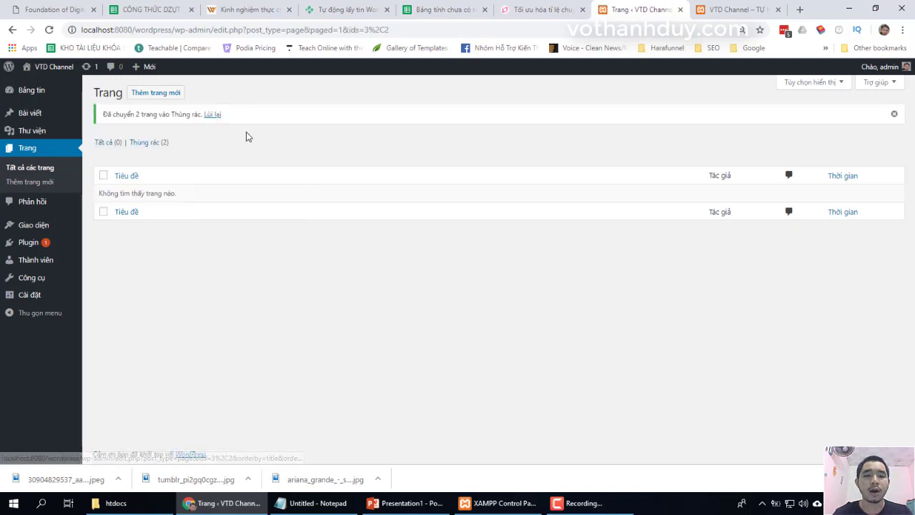
# - Start a new page titled "Liên hệ"
pyautogui.click(171, 95)
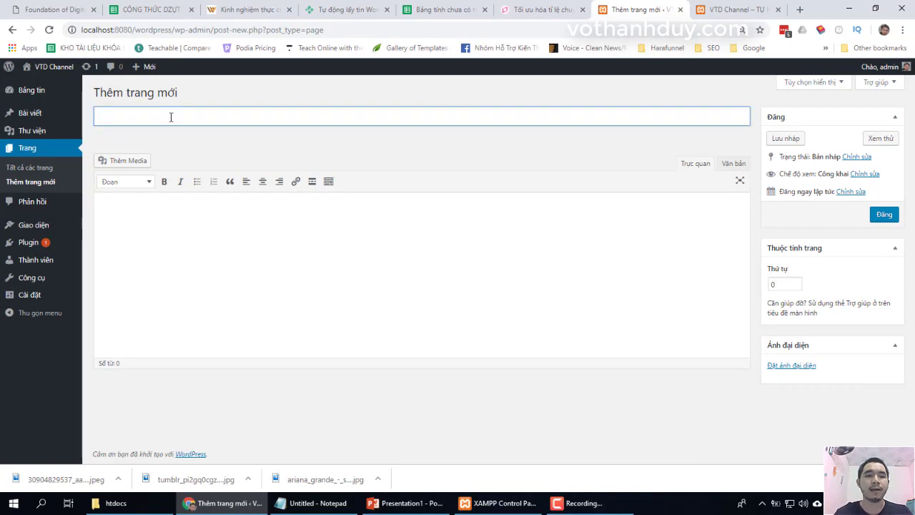
pyautogui.write('Lai')
pyautogui.press('BackSpace')
pyautogui.press('BackSpace')
pyautogui.write('Li')
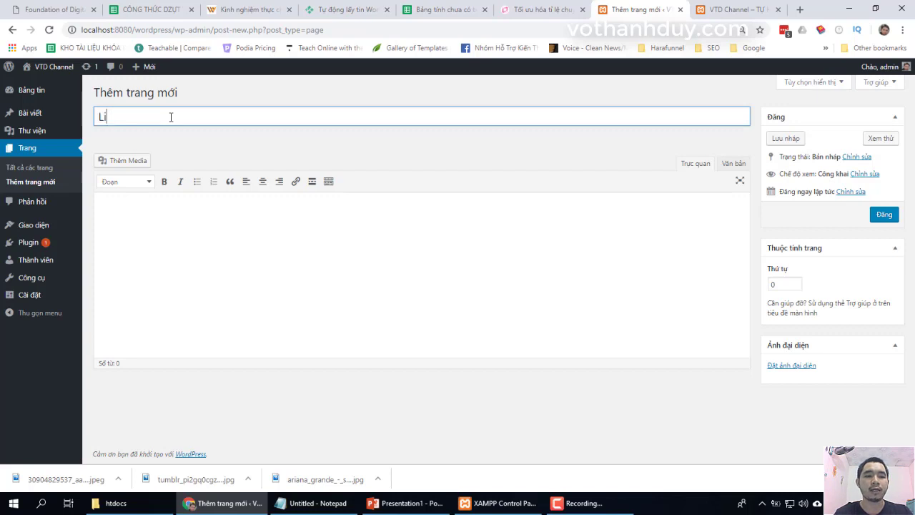
pyautogui.write('ên hệ')
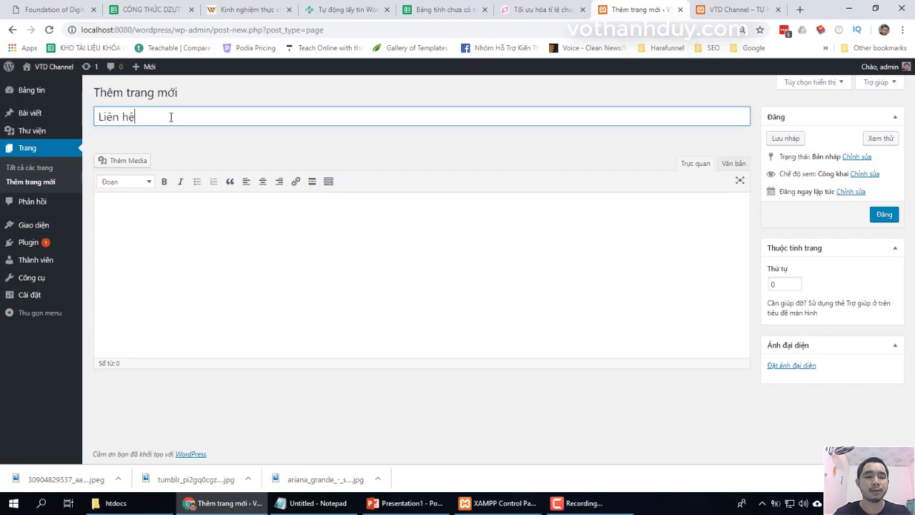
# - Fill the page body with the lines "Nội dung liên hệ", "Email", "SĐT", "Facebook" and "Youtube", and publish the page
pyautogui.click(157, 279)
pyautogui.write('NOi6')
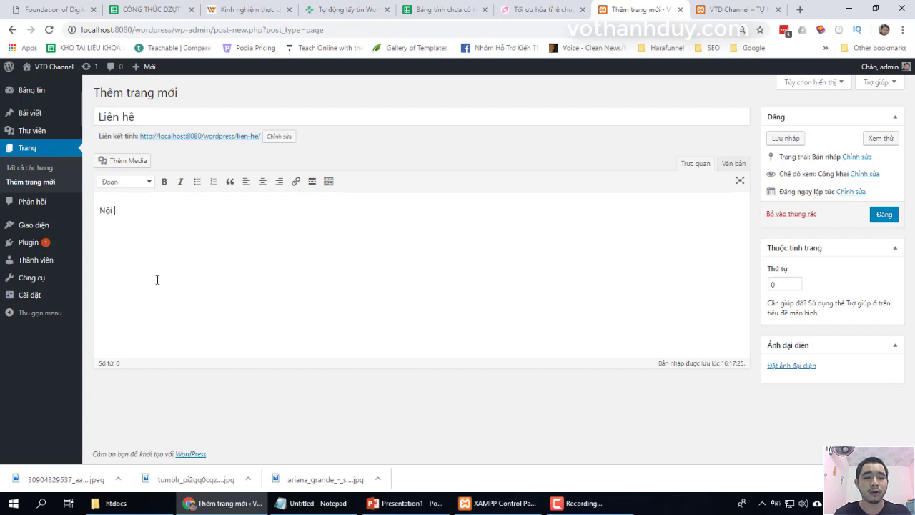
pyautogui.write(' dung liên hệ')
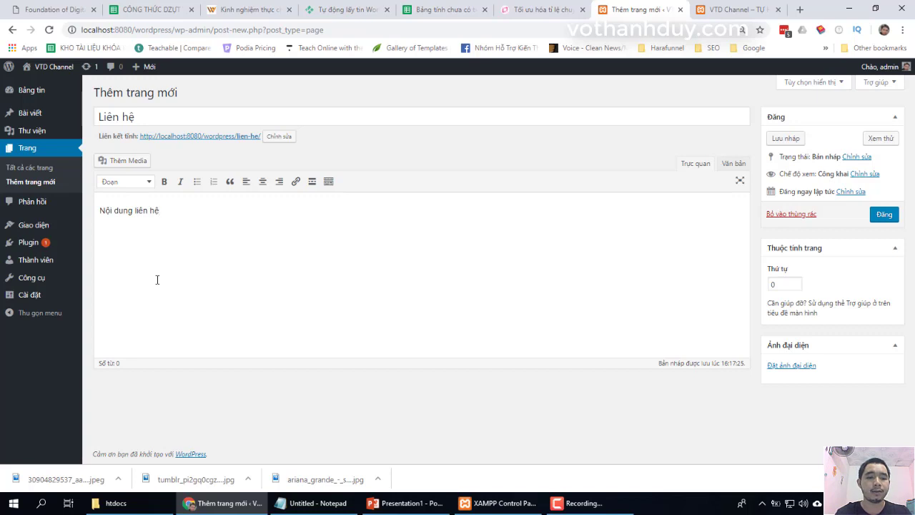
pyautogui.write('Email')
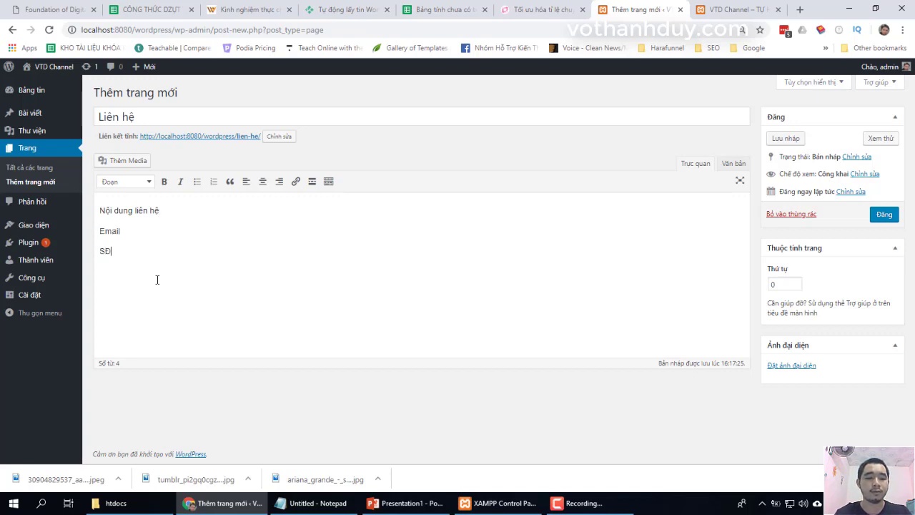
pyautogui.write('Facebook')
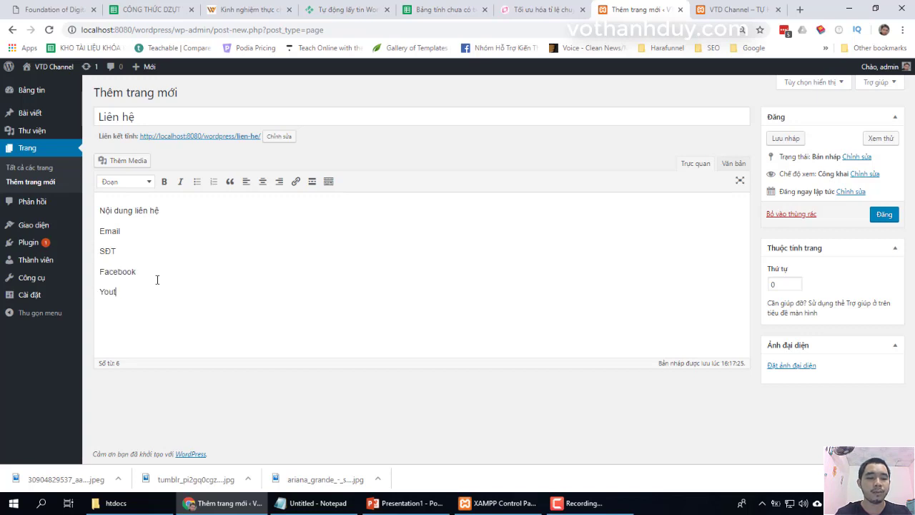
pyautogui.write('ube')
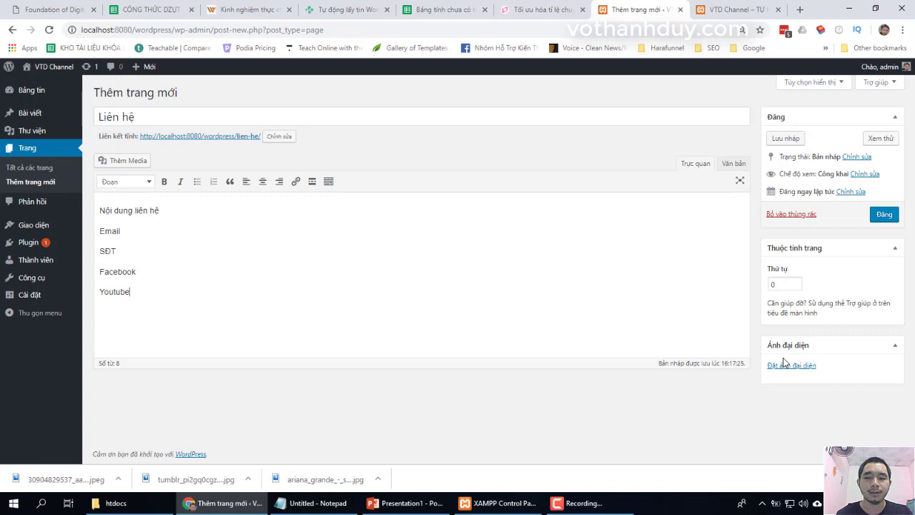
pyautogui.click(885, 217)
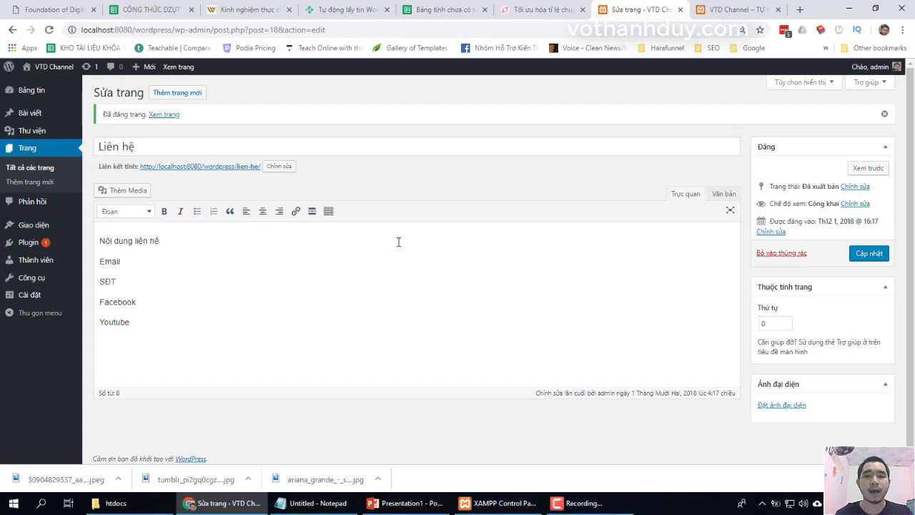
# - Create and publish another page titled "Giới thiệu" with the body text "Về chúng tôi..."
pyautogui.click(14, 170)
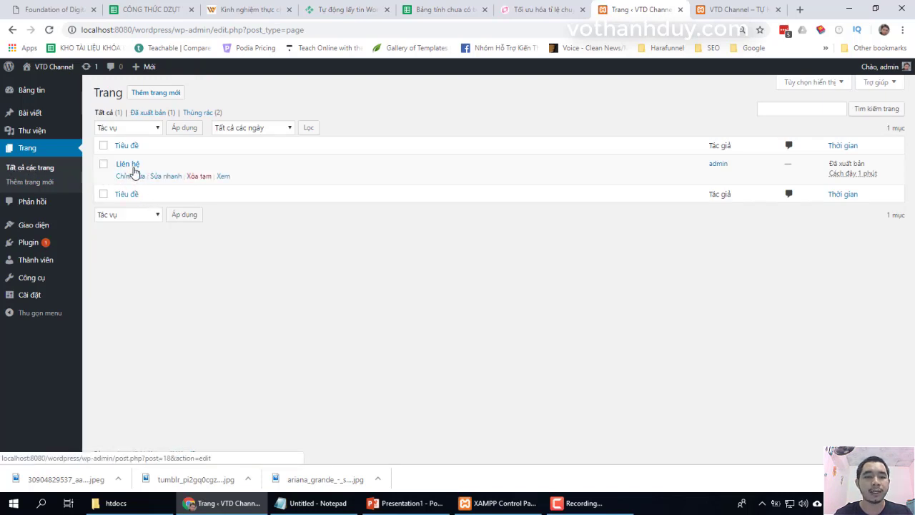
pyautogui.click(156, 96)
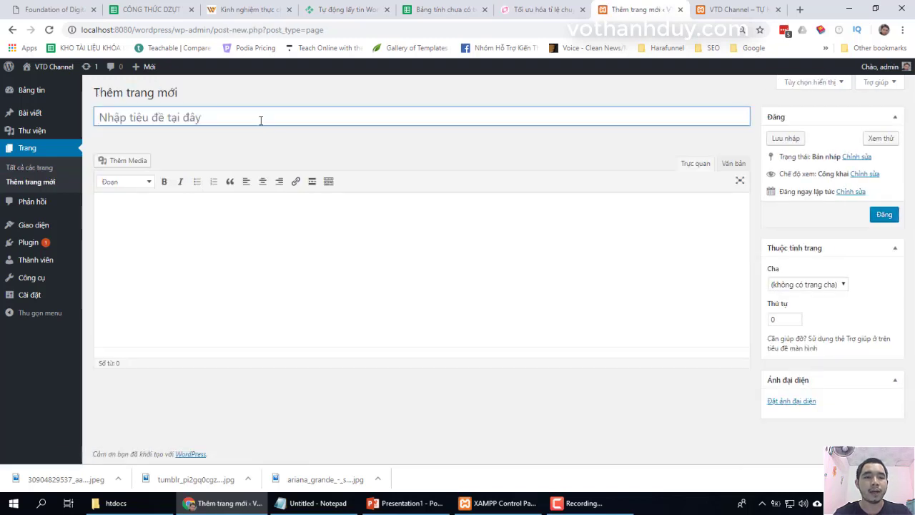
pyautogui.write('Giới thiệu')
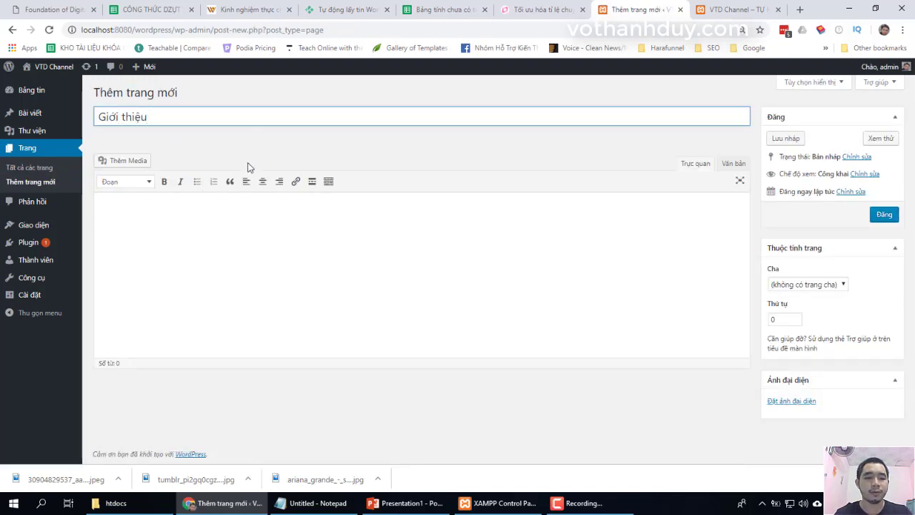
pyautogui.click(231, 225)
pyautogui.write('Về ch')
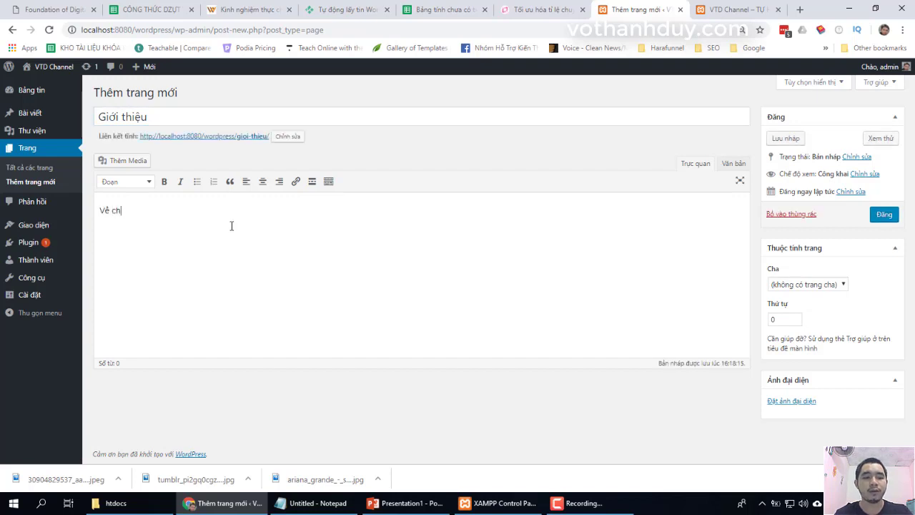
pyautogui.write('úng tôi...')
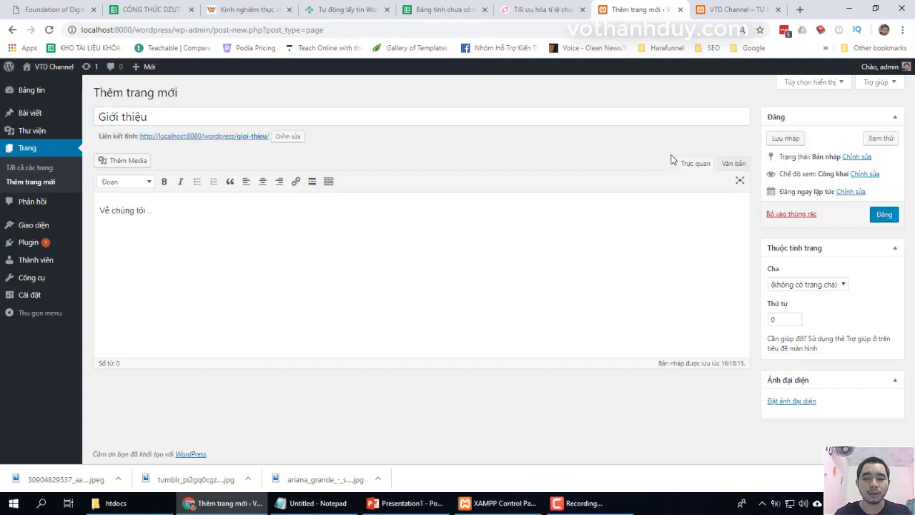
pyautogui.click(884, 216)
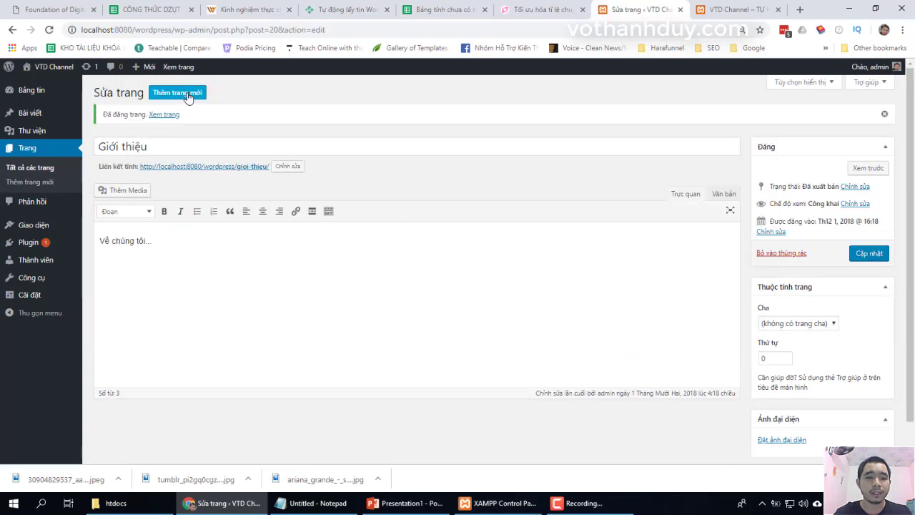
# - Start another new page titled "Dịch vụ"
pyautogui.click(187, 94)
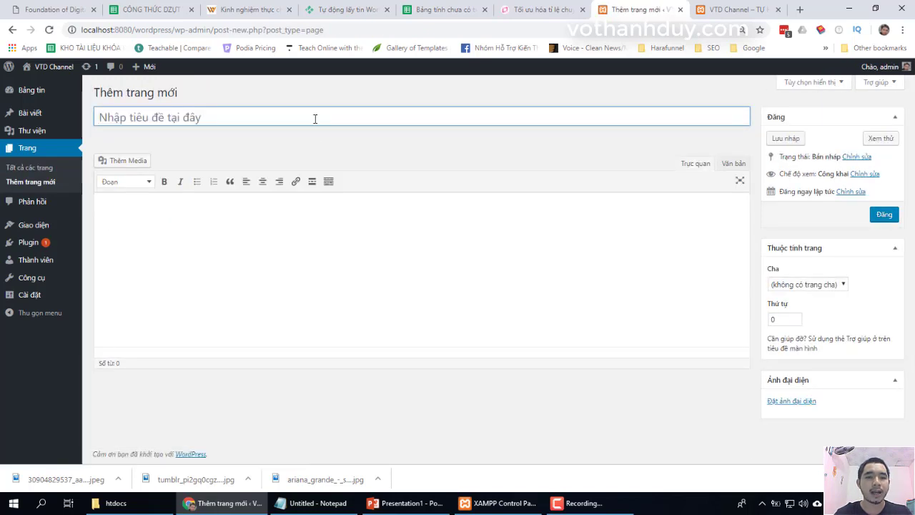
pyautogui.write('Tran')
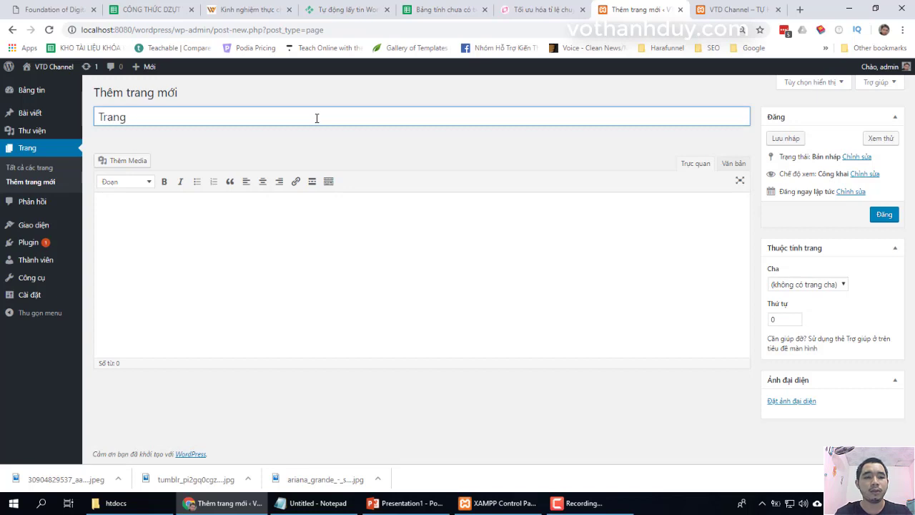
pyautogui.write('g')
pyautogui.press('BackSpace')
pyautogui.press('BackSpace')
pyautogui.press('BackSpace')
pyautogui.press('BackSpace')
pyautogui.press('BackSpace')
pyautogui.press('BackSpace')
pyautogui.write('Dịch vụ')
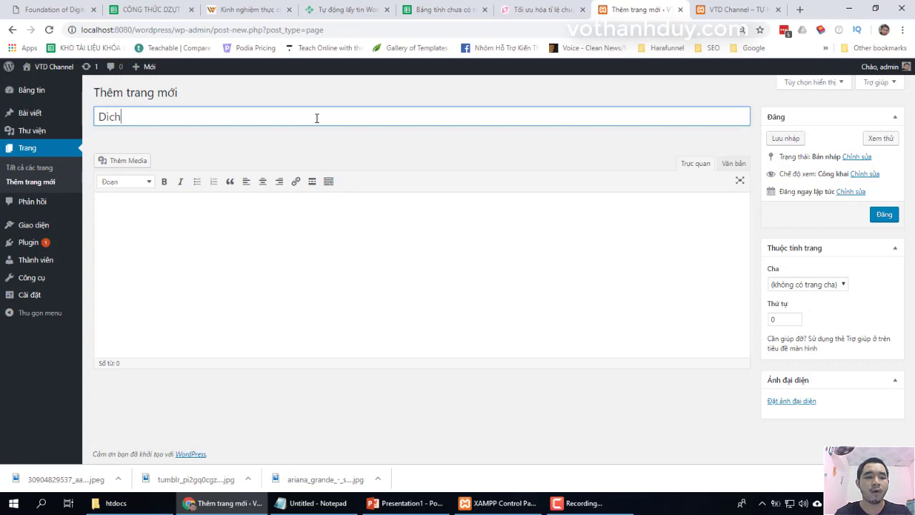
# - Enter "Dịch vụ của chúng tôi" as the page body and publish the page
pyautogui.press('Tab')
pyautogui.write('Dịch ')
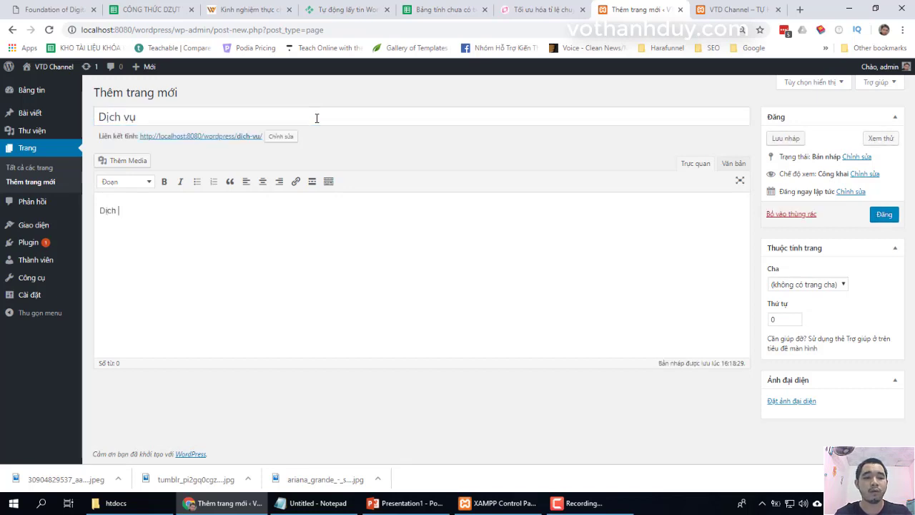
pyautogui.write('vụ của chúng tôi')
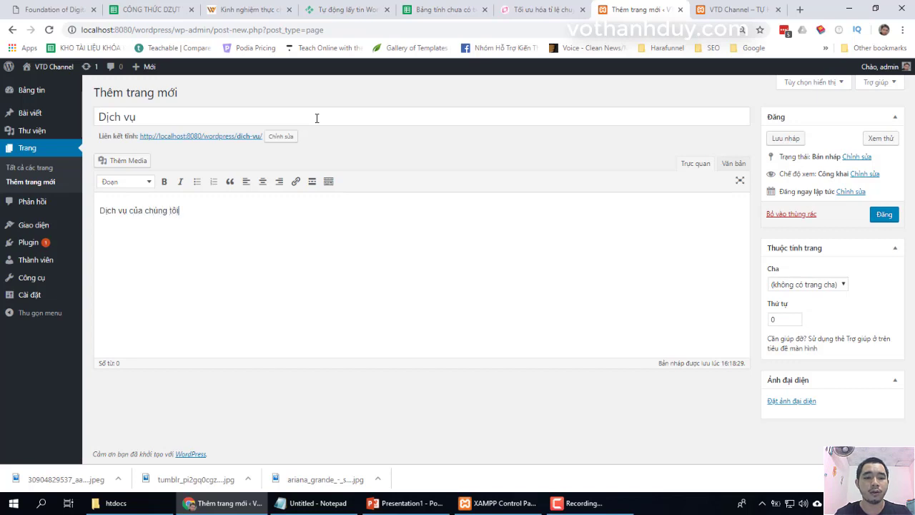
pyautogui.click(884, 215)
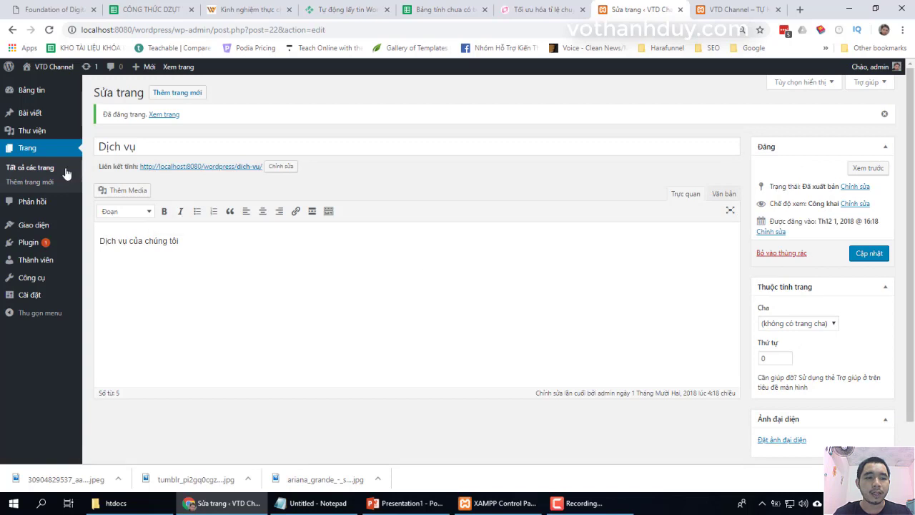
# - Open the list of all pages to review the published pages
pyautogui.click(46, 170)
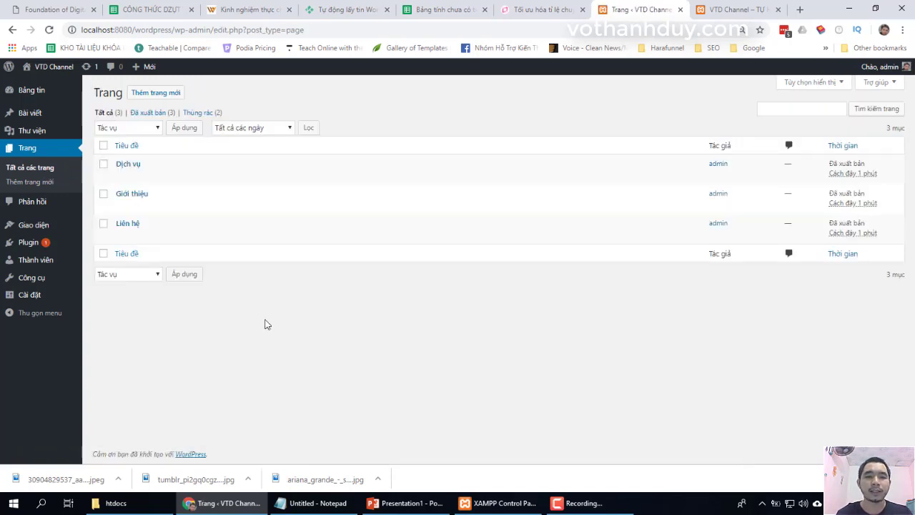
pyautogui.moveTo(148, 177)
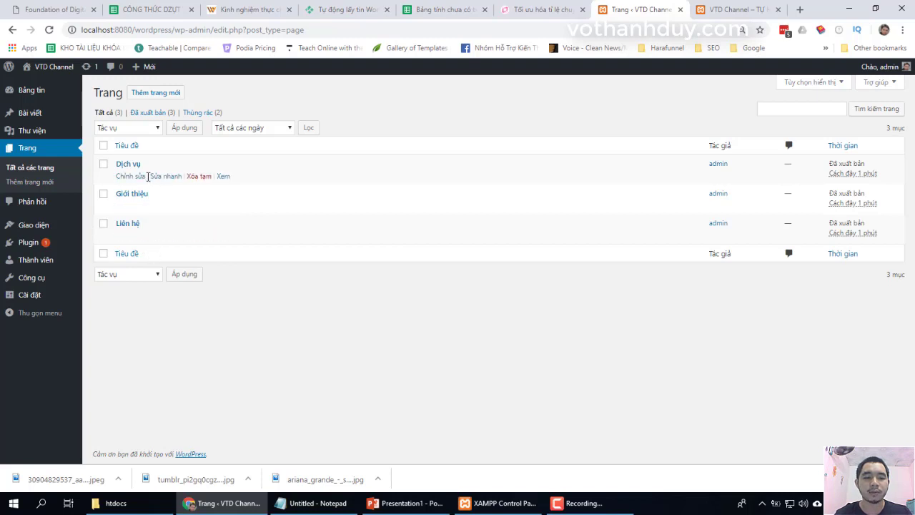
# - Move the Dịch vụ page to the trash, and restore it from the list of trashed pages
pyautogui.moveTo(150, 245)
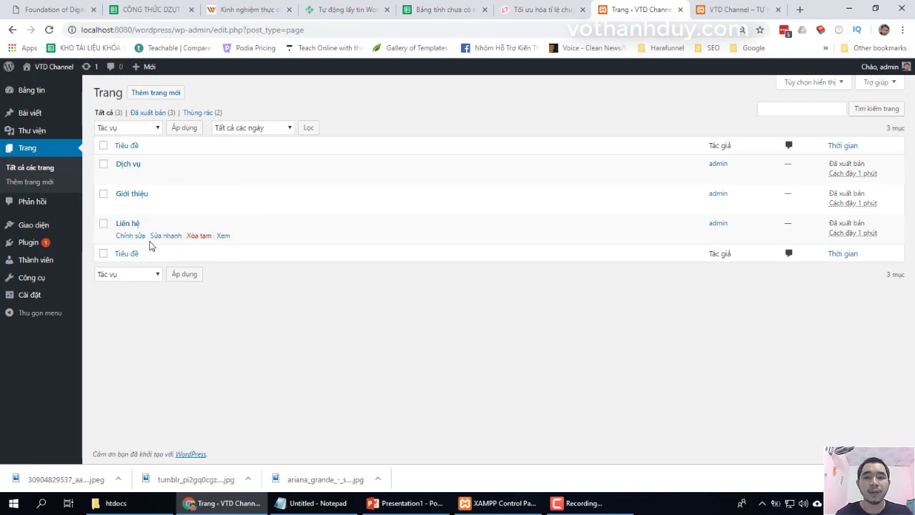
pyautogui.moveTo(194, 179)
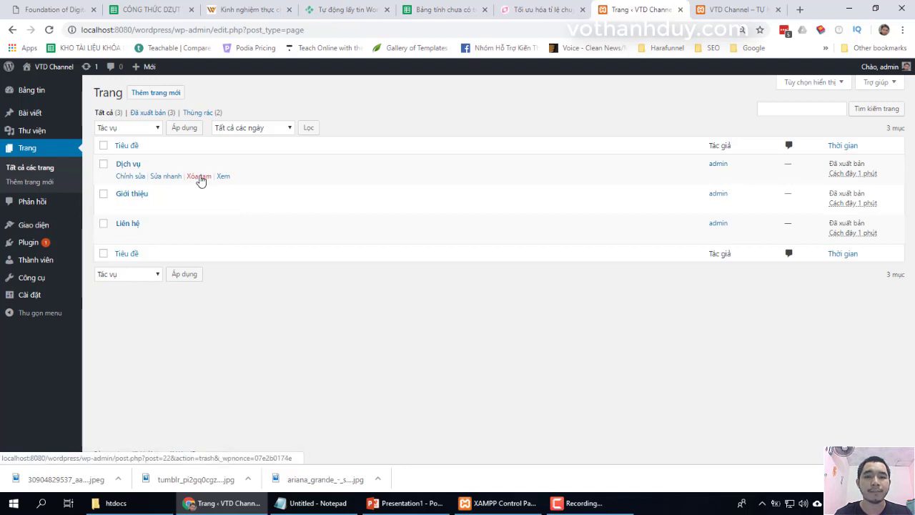
pyautogui.click(199, 176)
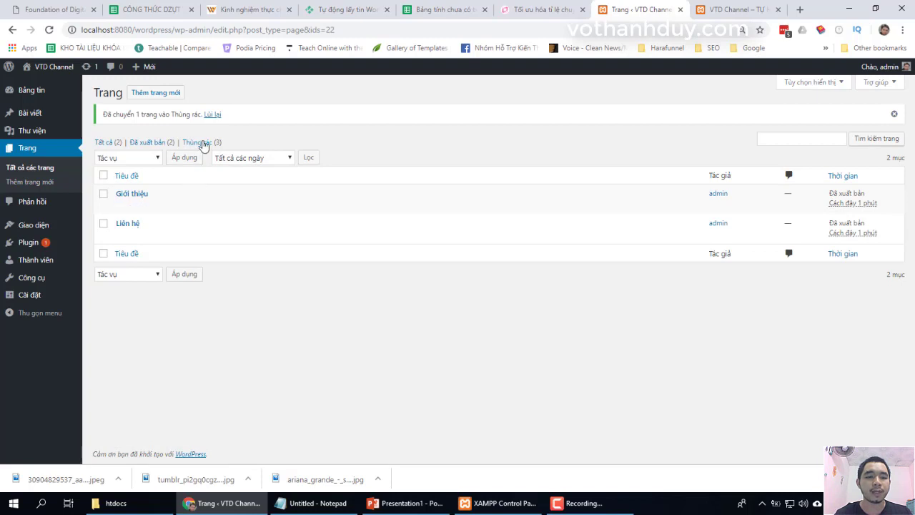
pyautogui.click(202, 142)
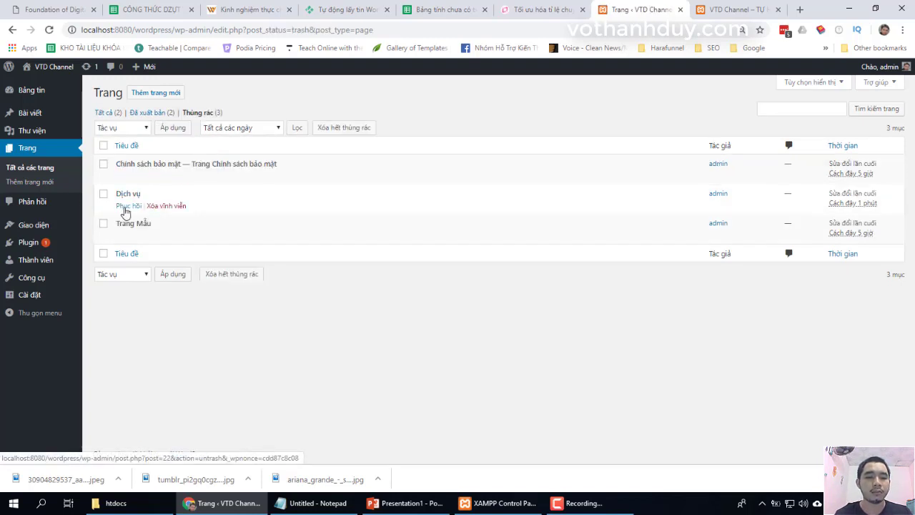
pyautogui.click(128, 205)
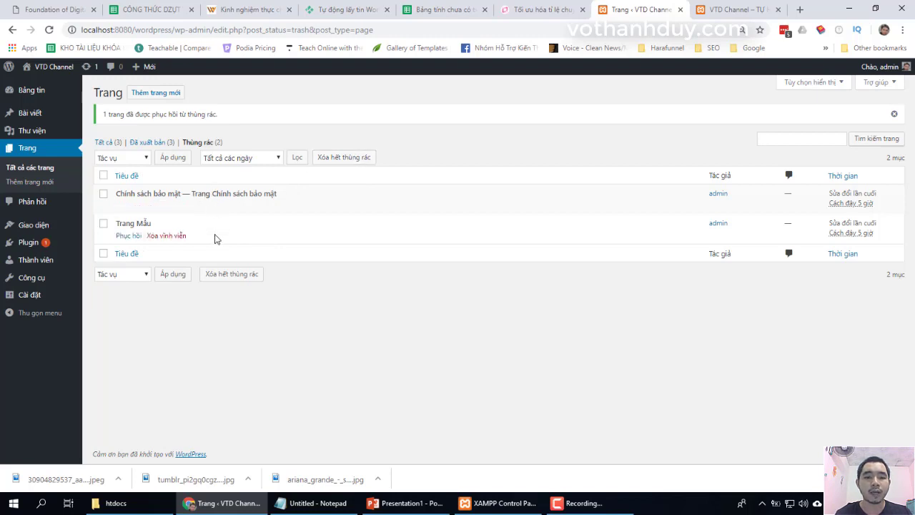
# - Permanently delete all trashed pages and return to the list of all pages
pyautogui.click(344, 158)
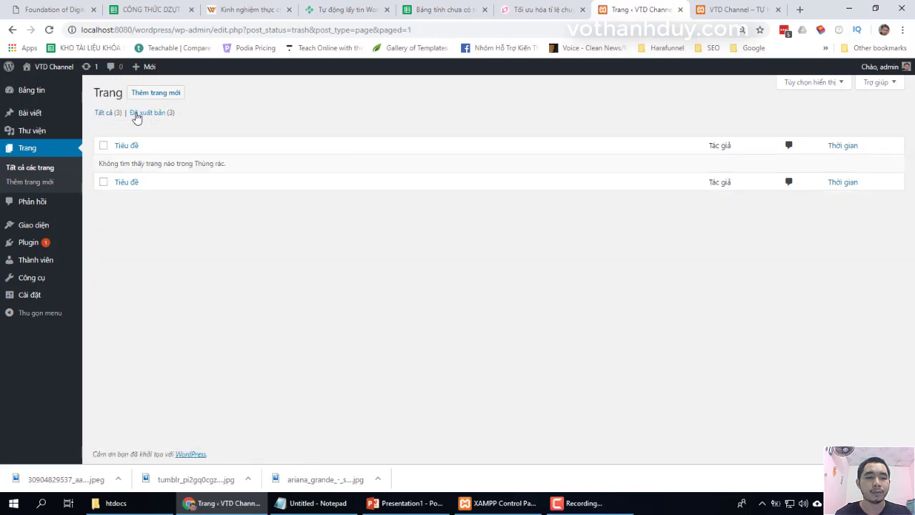
pyautogui.click(104, 118)
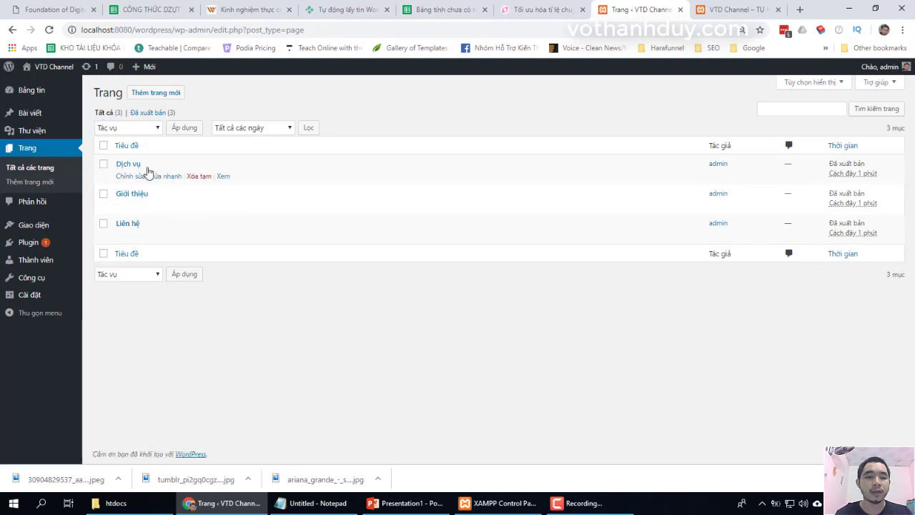
# - Examine the Dịch vụ page's quick-edit settings for title, password, parent, order and status, and cancel the quick edit
pyautogui.click(164, 177)
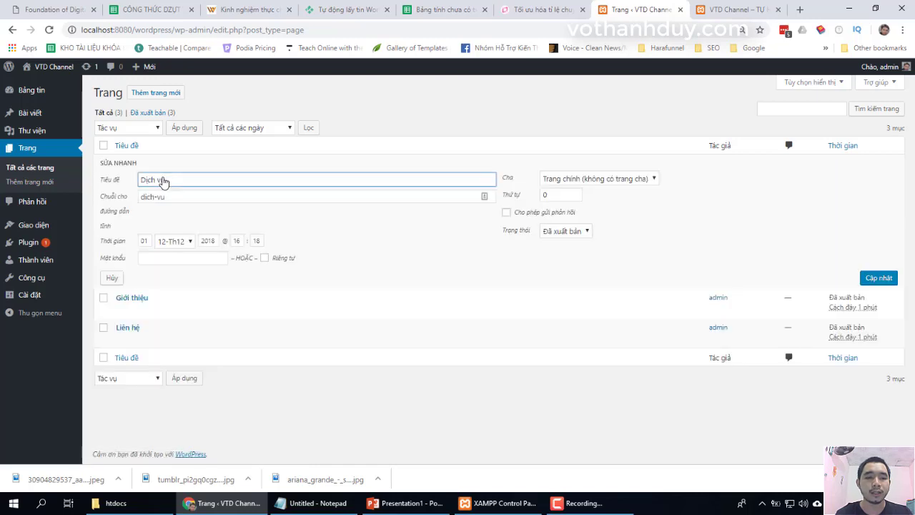
pyautogui.moveTo(191, 179); pyautogui.dragTo(107, 179)
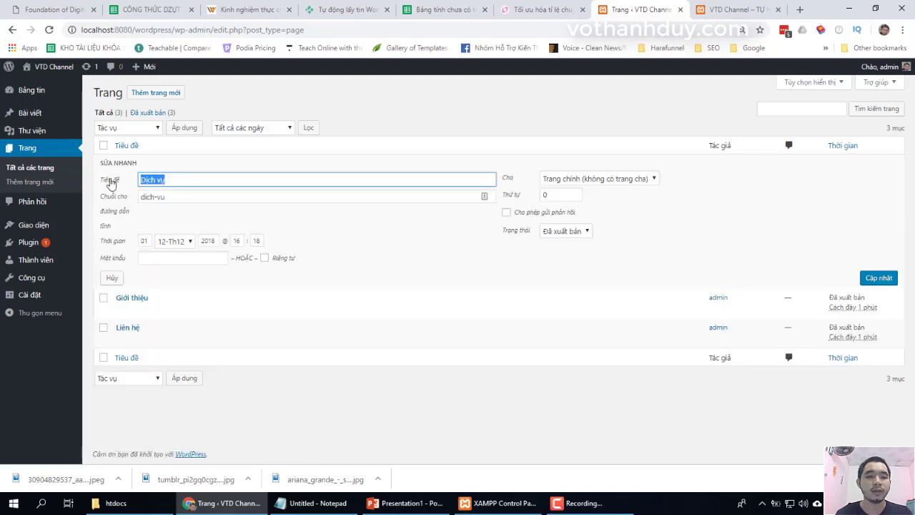
pyautogui.click(188, 261)
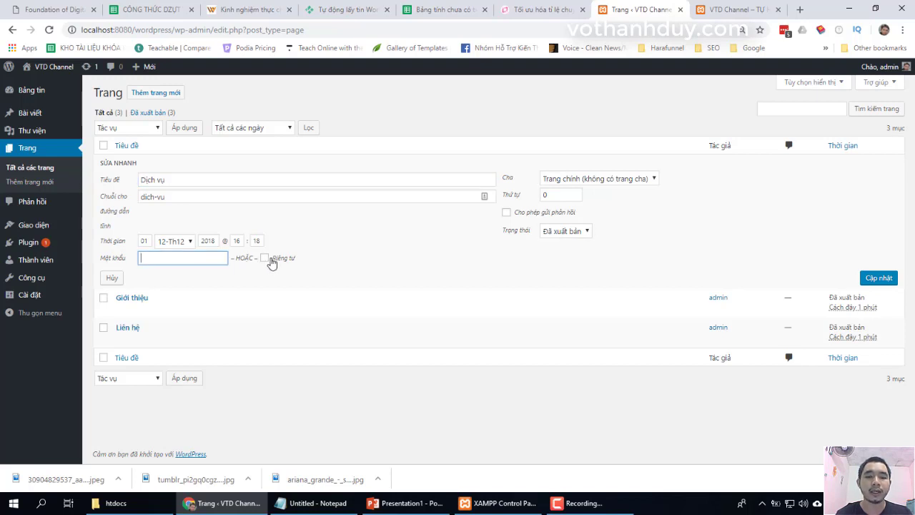
pyautogui.click(573, 184)
pyautogui.click(574, 185)
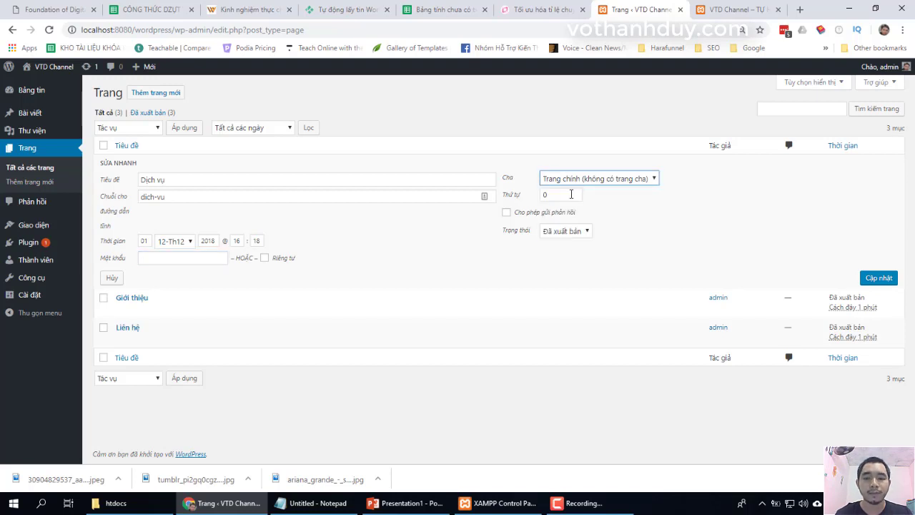
pyautogui.click(550, 190)
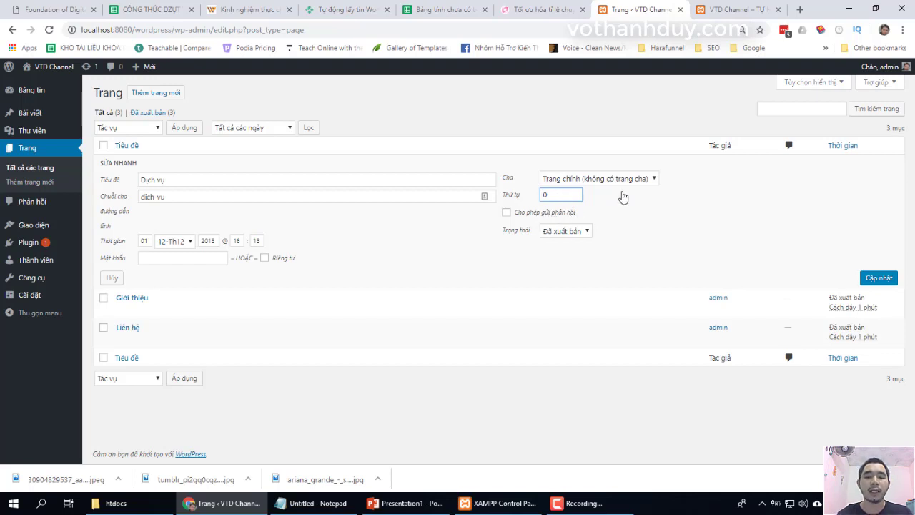
pyautogui.click(577, 232)
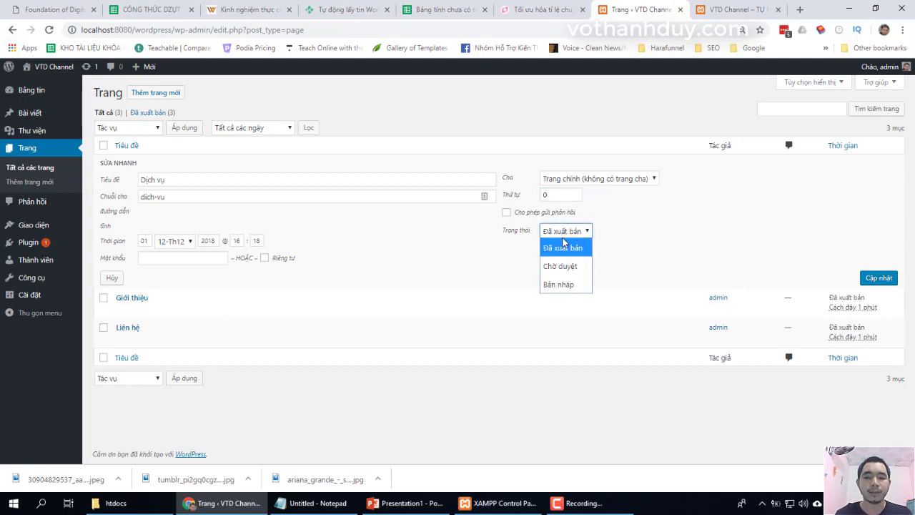
pyautogui.click(509, 232)
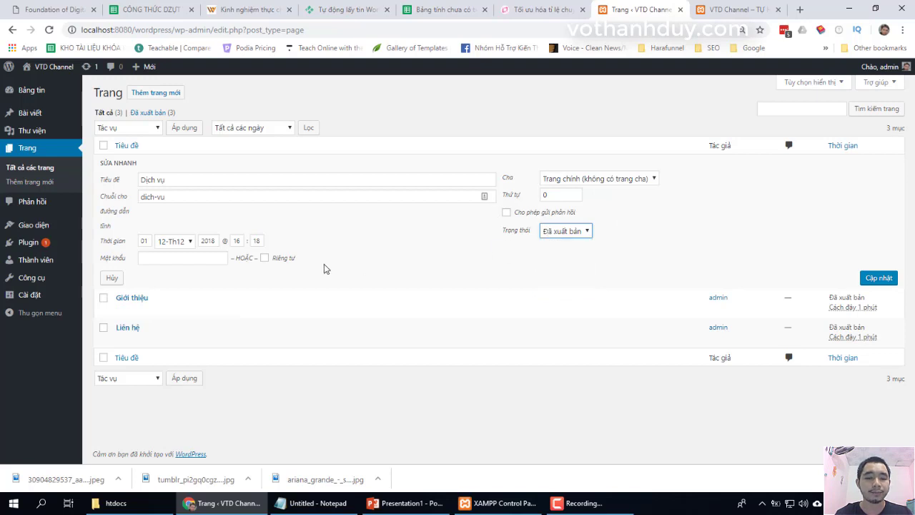
pyautogui.click(111, 278)
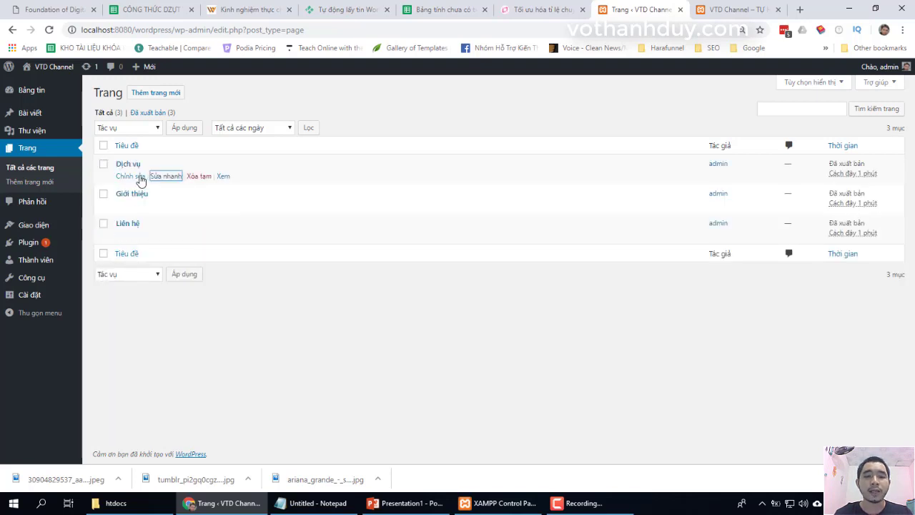
# - Open the Dịch vụ page in the full editor, update it and return to the list of all pages
pyautogui.click(141, 179)
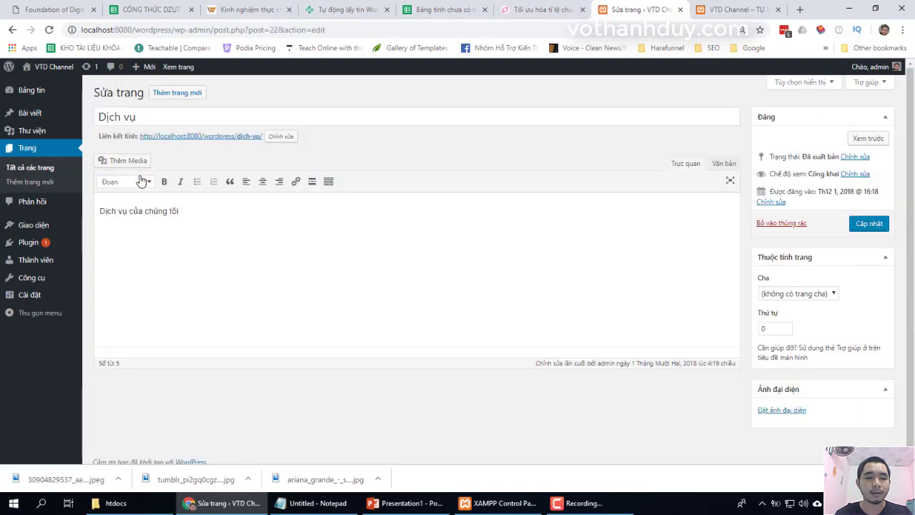
pyautogui.click(157, 116)
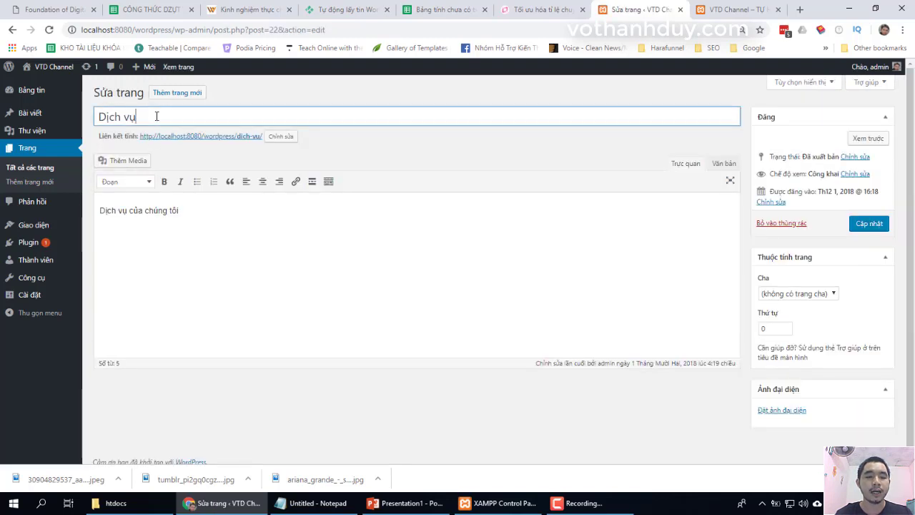
pyautogui.click(163, 200)
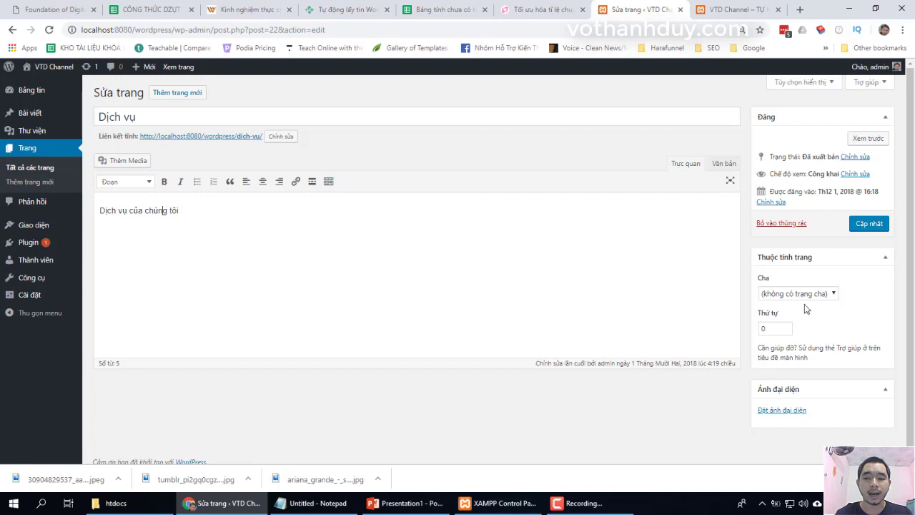
pyautogui.click(868, 225)
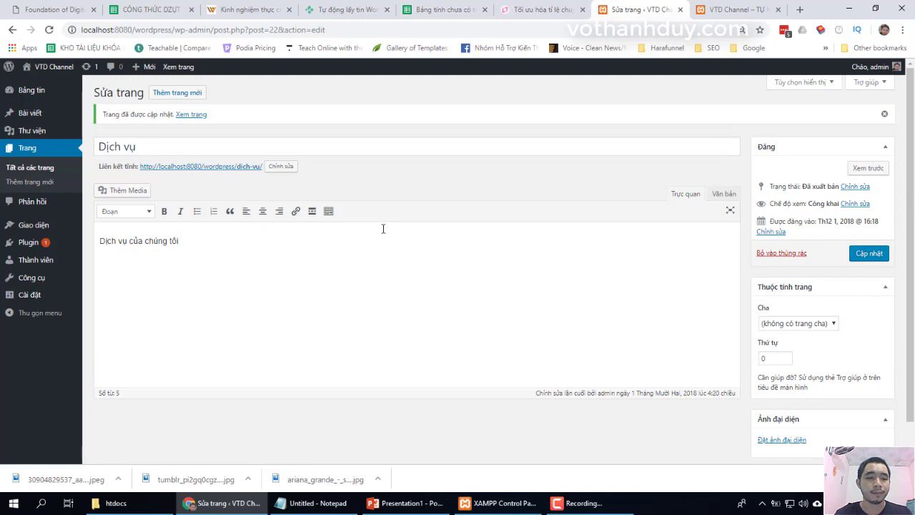
pyautogui.click(50, 169)
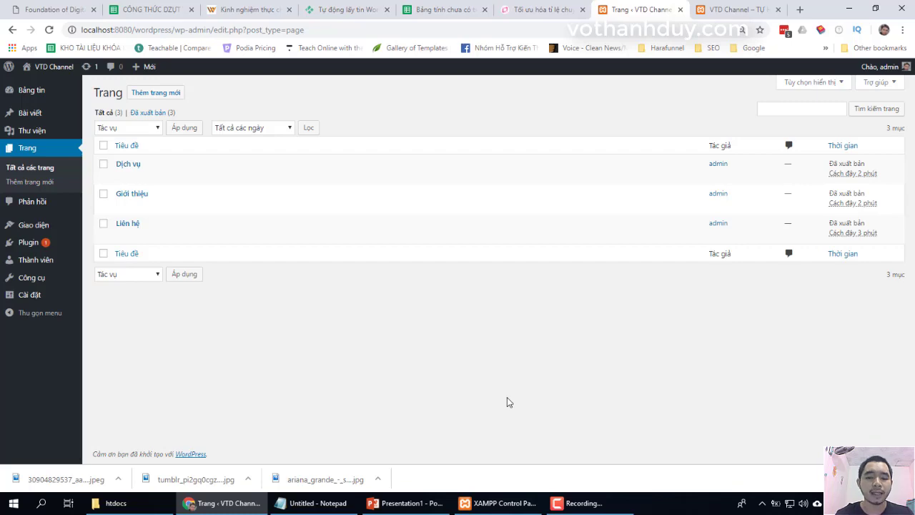
# - Switch to the PowerPoint presentation and duplicate its last slide, "QUẢN LÝ TRANG"
pyautogui.click(400, 504)
pyautogui.click(80, 438)
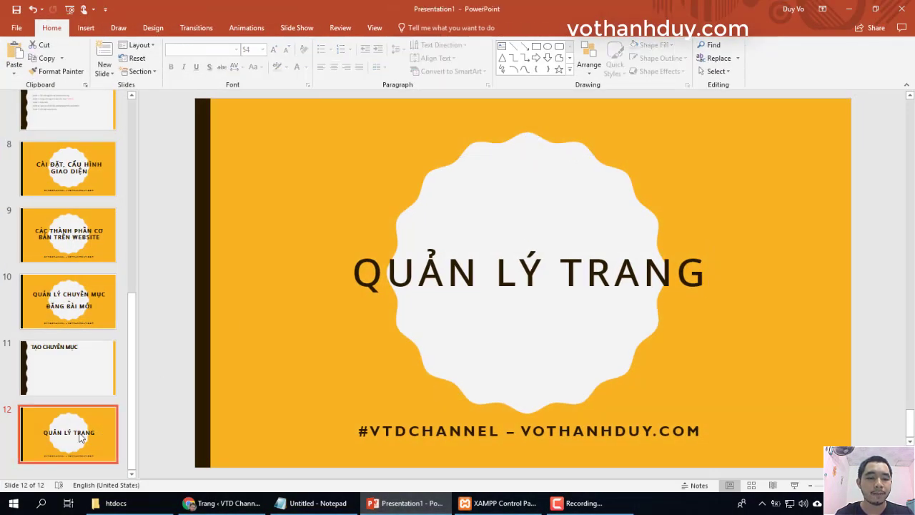
pyautogui.rightClick(81, 437)
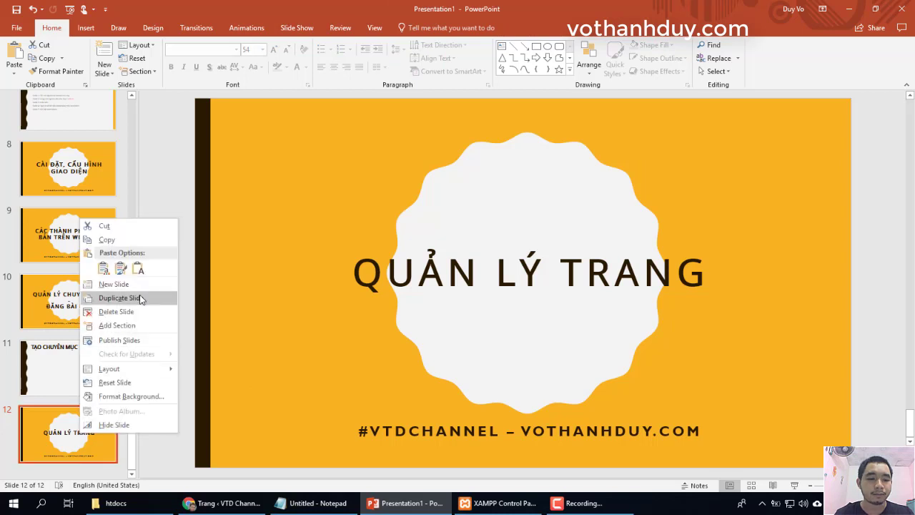
pyautogui.click(140, 298)
# - Replace the duplicated slide's title with "BÀI VIẾT VS TRANG KHÁC NHAU THẾ NÀO?"
pyautogui.click(444, 268)
pyautogui.hotkey('ctrl', 'a')
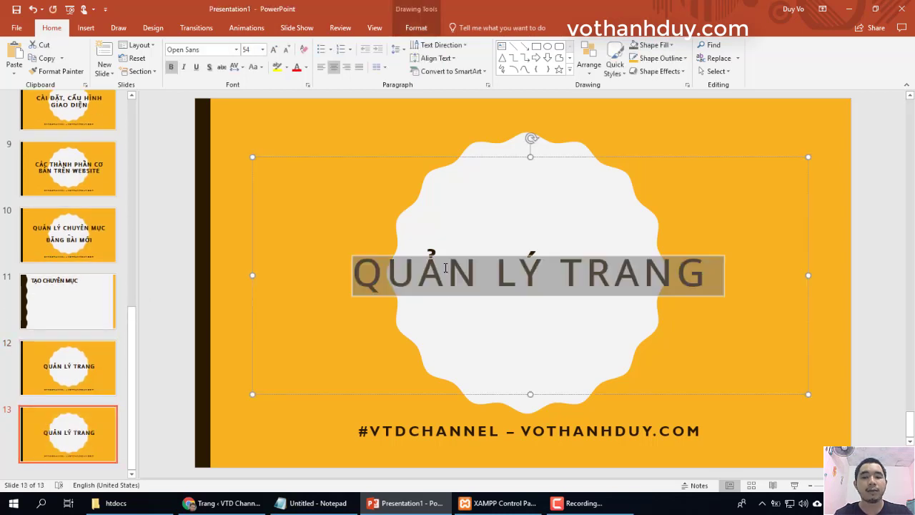
pyautogui.write('BÀI V')
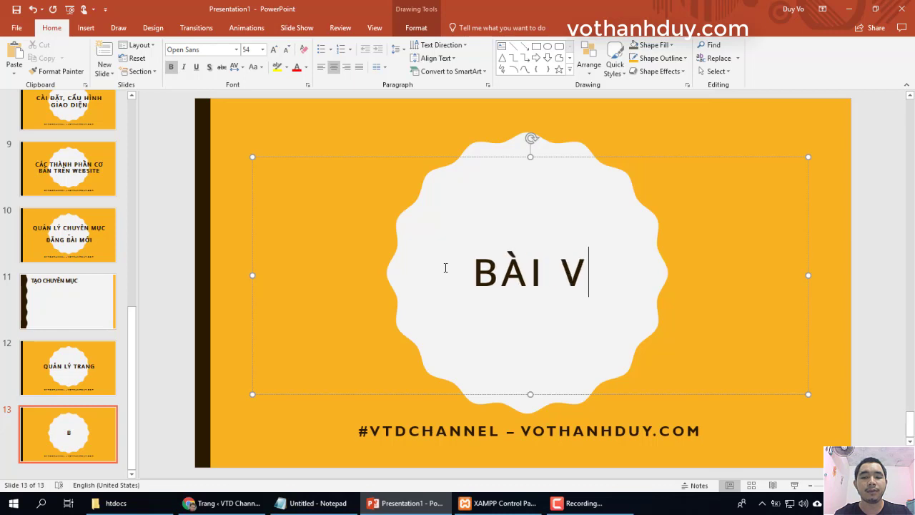
pyautogui.write('IẾT VS TRA')
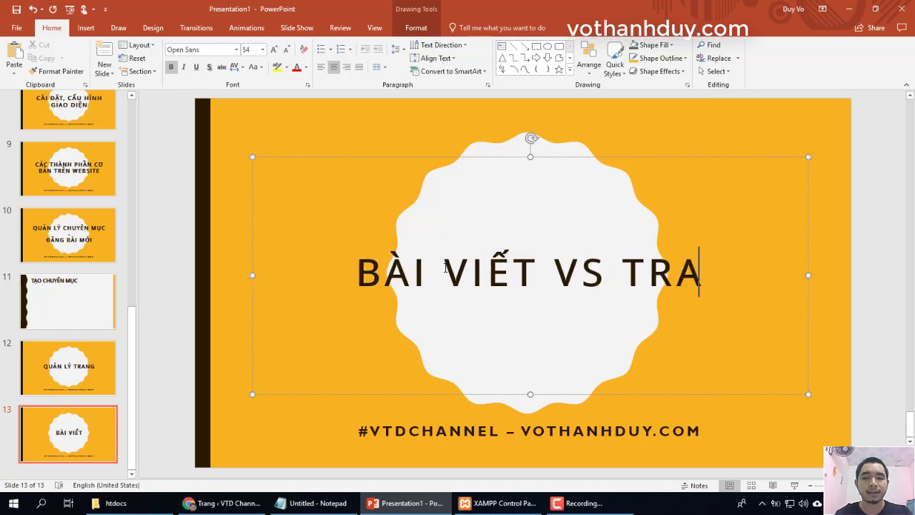
pyautogui.write('NG KHÁC NHAU ')
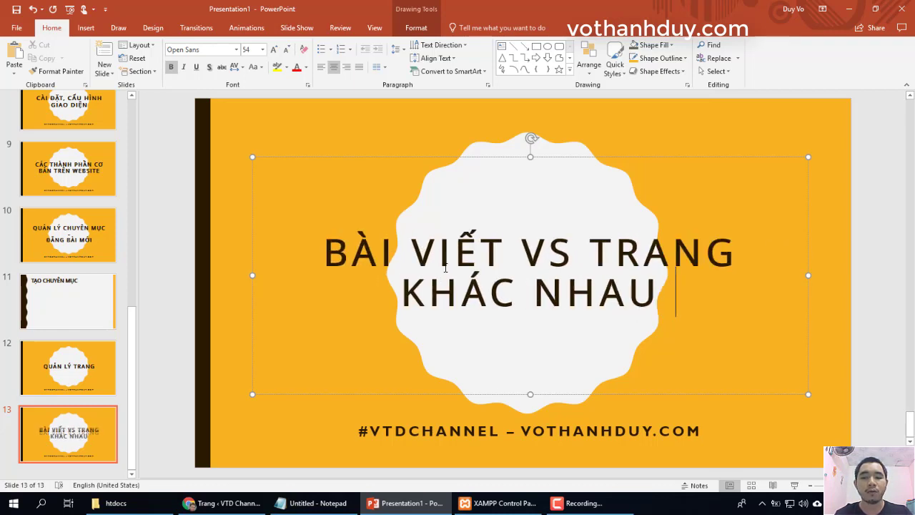
pyautogui.write('THẾ NÀO?')
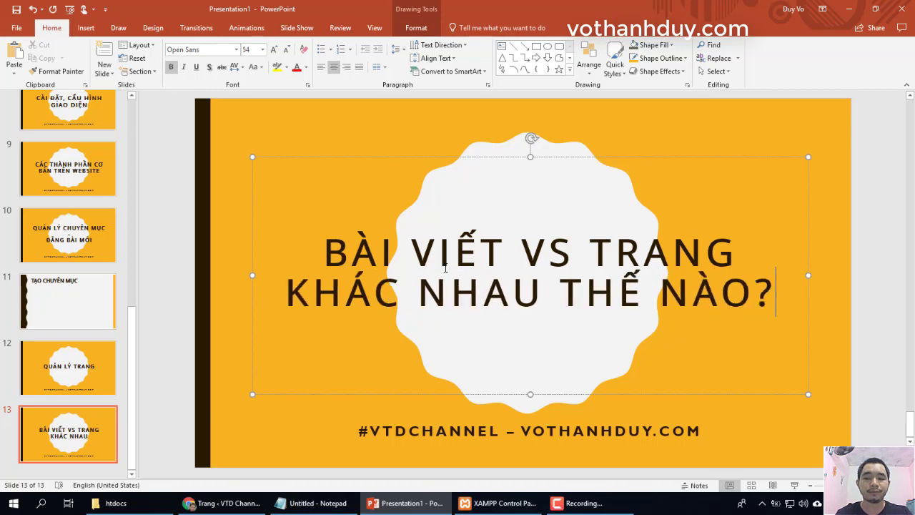
# - Add a new empty title-and-content slide at the end of the presentation and return to the browser
pyautogui.rightClick(86, 422)
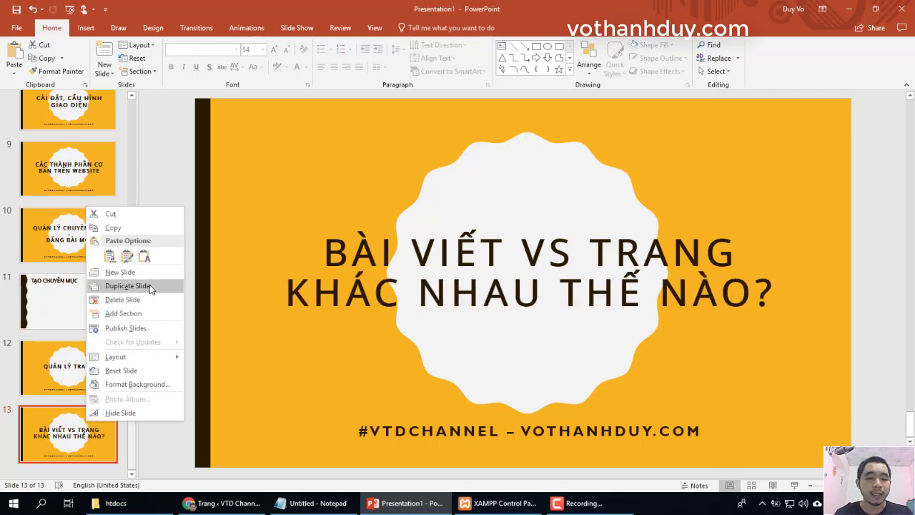
pyautogui.click(120, 271)
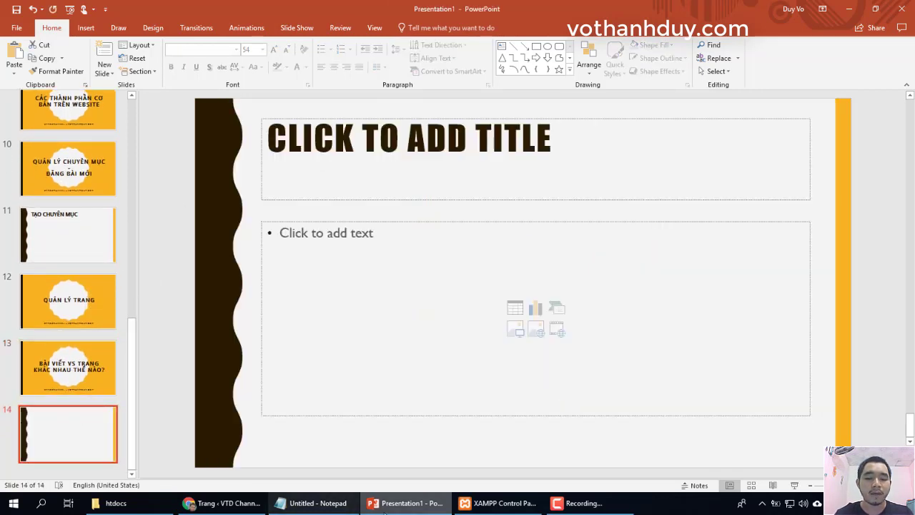
pyautogui.click(384, 504)
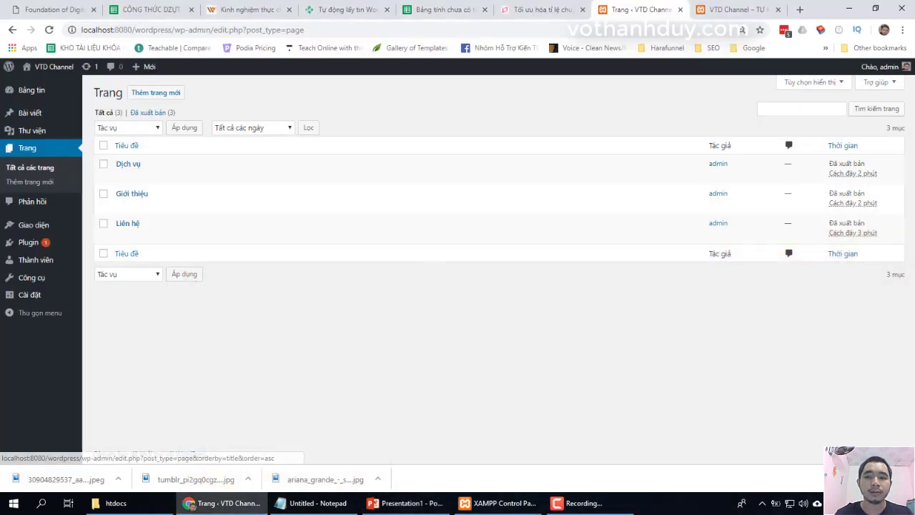
# - Open the website vothanhduy.com in a new browser tab
pyautogui.click(799, 10)
pyautogui.write('vothanh')
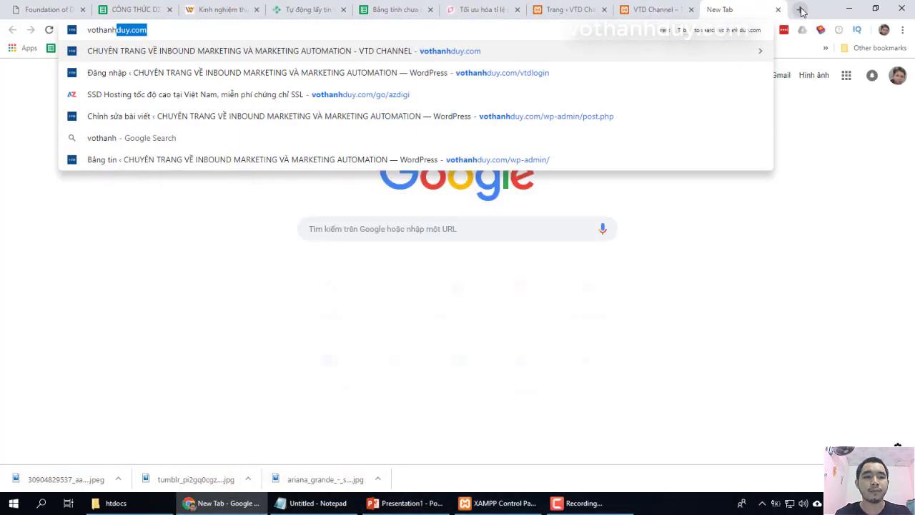
pyautogui.press('Return')
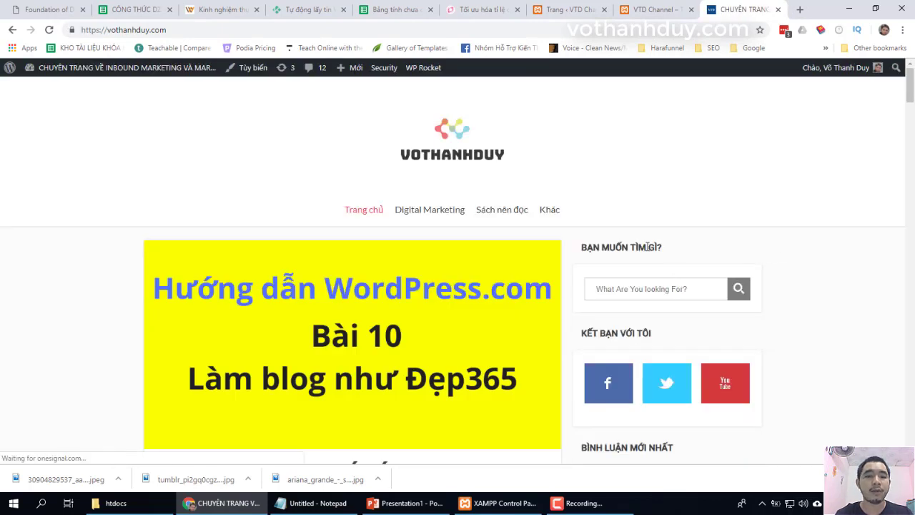
# - Search the site for "bài viết" and locate the article on the difference between Post and Page
pyautogui.click(622, 294)
pyautogui.write('b')
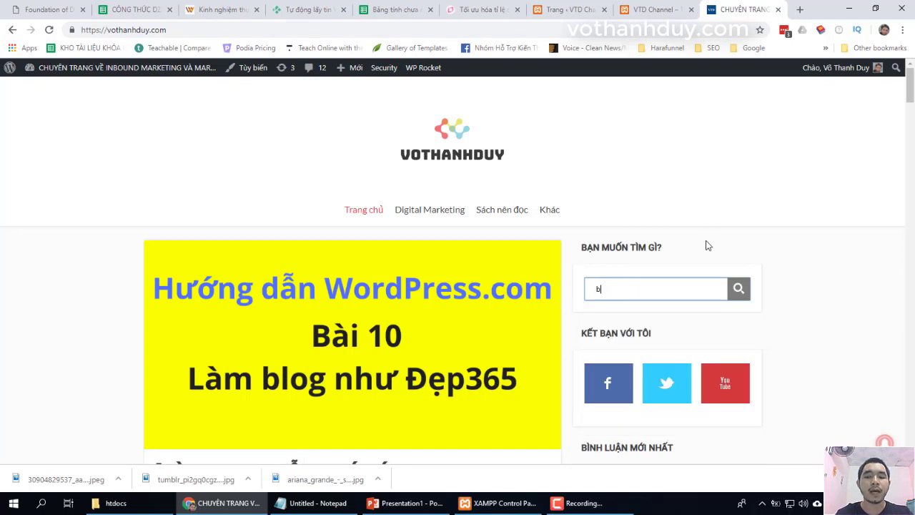
pyautogui.write('ài viết')
pyautogui.press('Return')
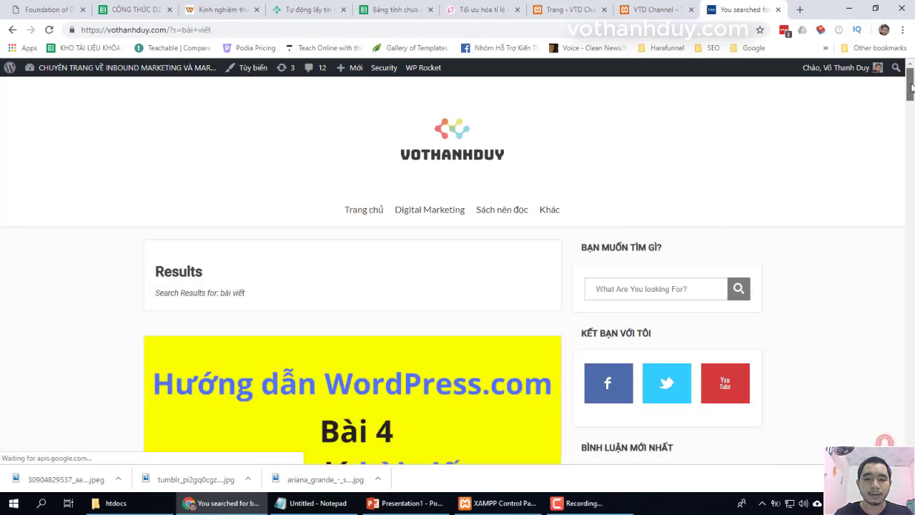
pyautogui.moveTo(909, 92); pyautogui.dragTo(911, 352)
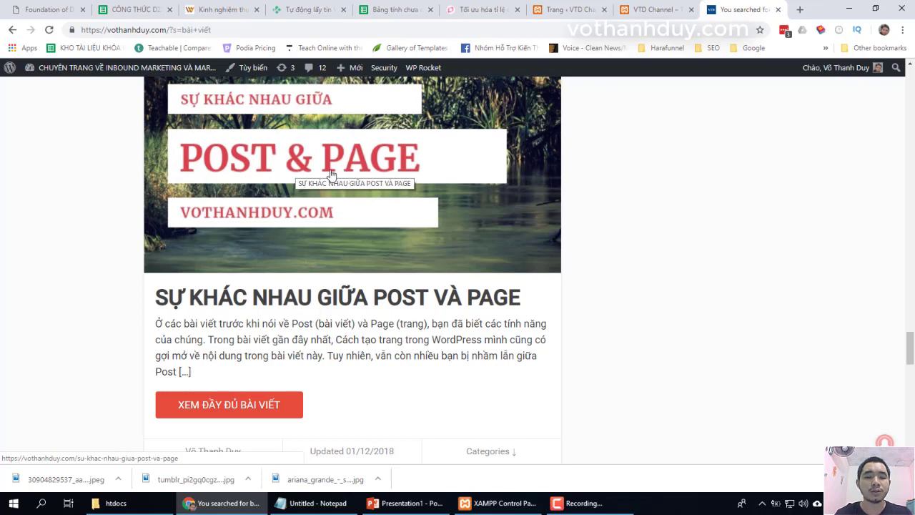
# - Open the article "SỰ KHÁC NHAU GIỮA POST VÀ PAGE" and read its section on how Post and Page differ
pyautogui.click(334, 301)
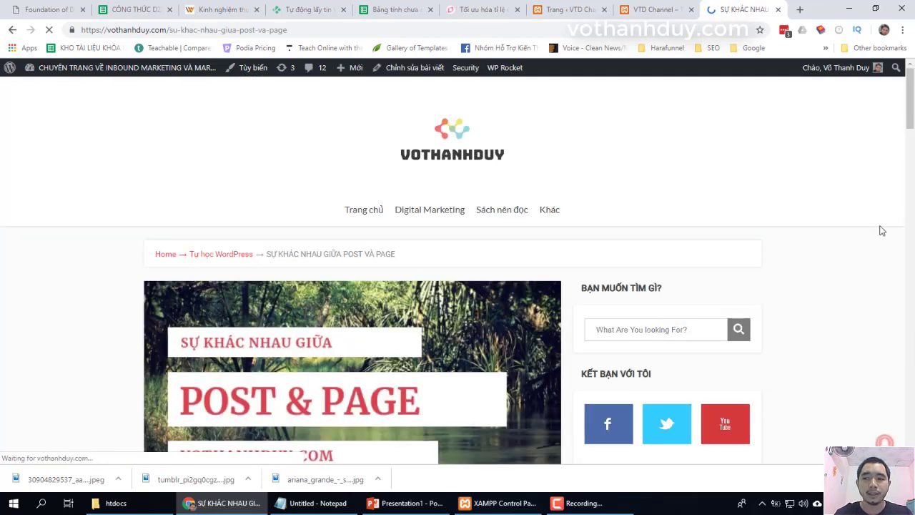
pyautogui.moveTo(911, 110); pyautogui.dragTo(911, 219)
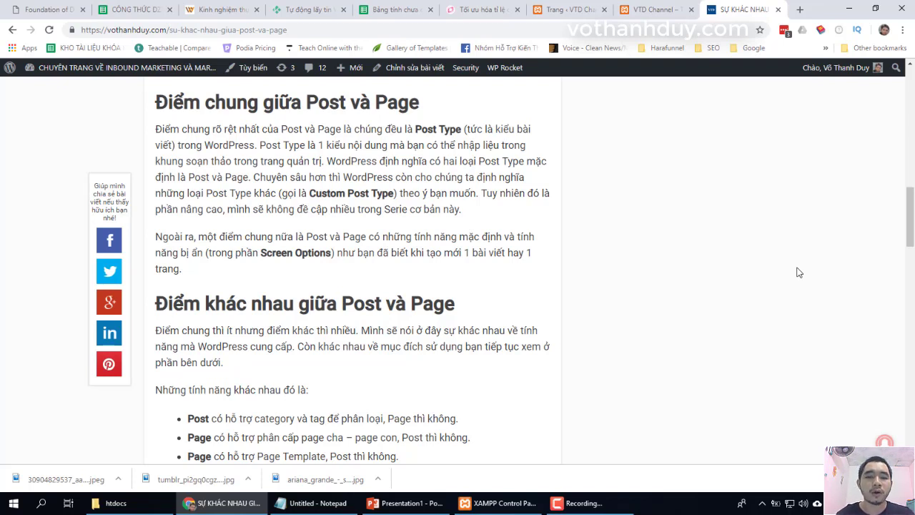
pyautogui.scroll(-3, 798, 280)
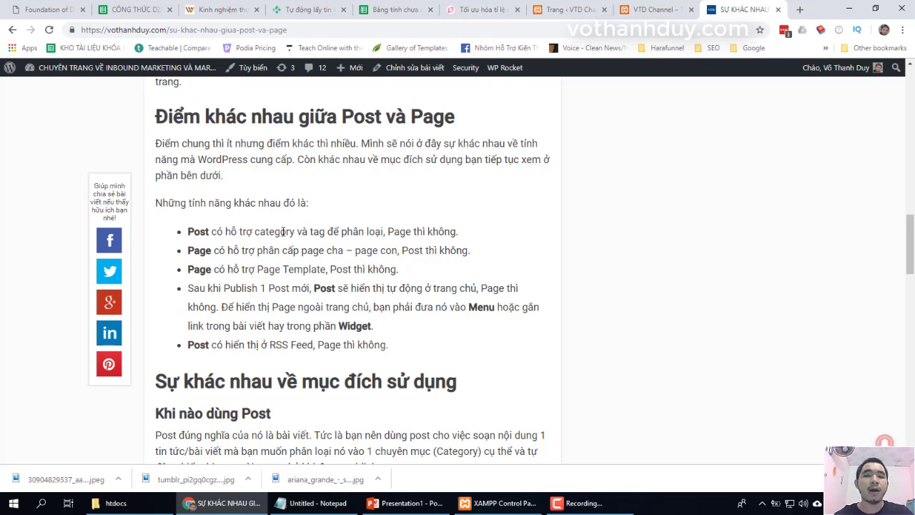
# - View the local WordPress site's post list and its category management page, examining the "Chưa được phân loại" category
pyautogui.click(570, 10)
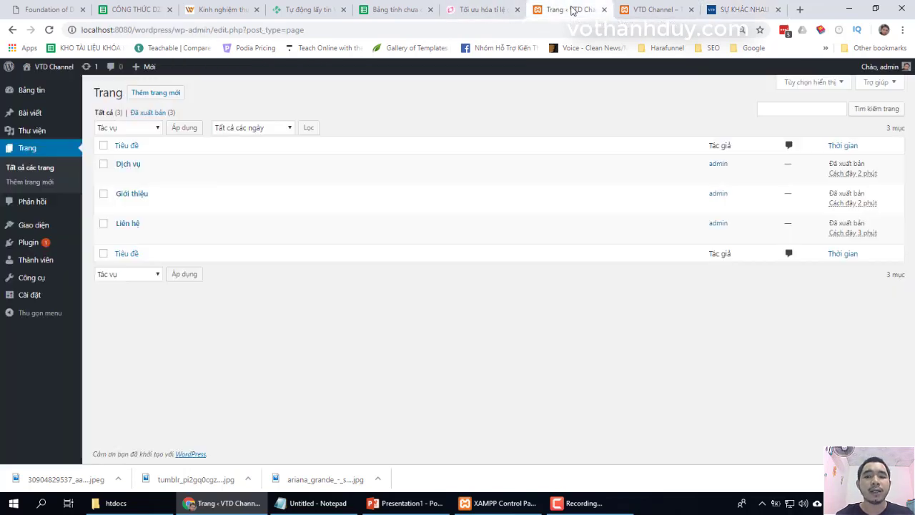
pyautogui.moveTo(33, 115)
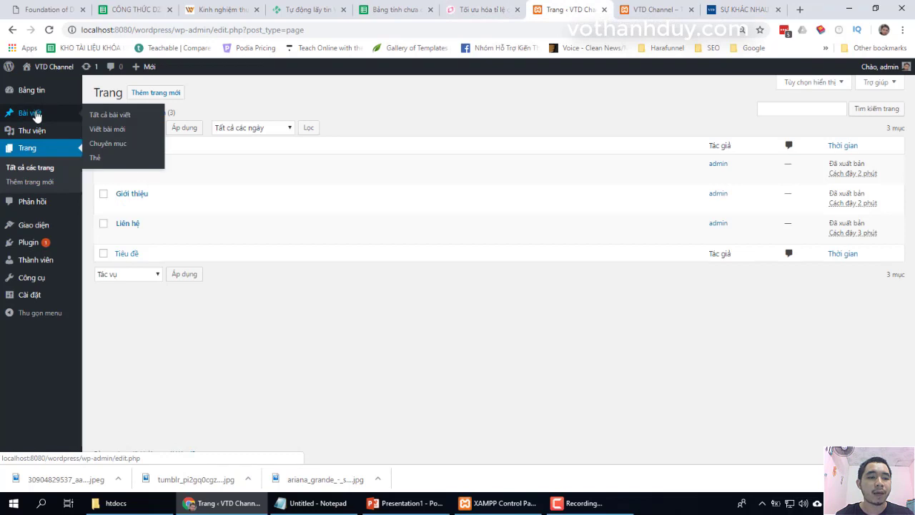
pyautogui.click(98, 119)
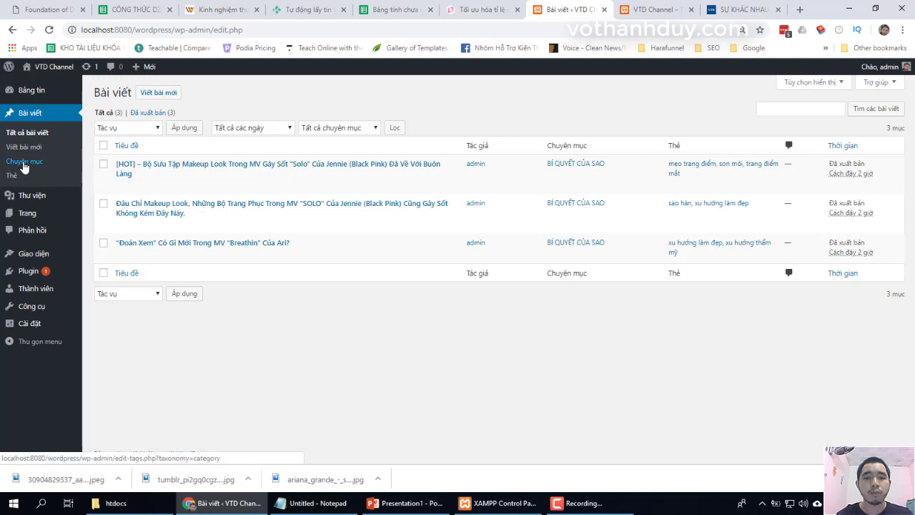
pyautogui.click(24, 163)
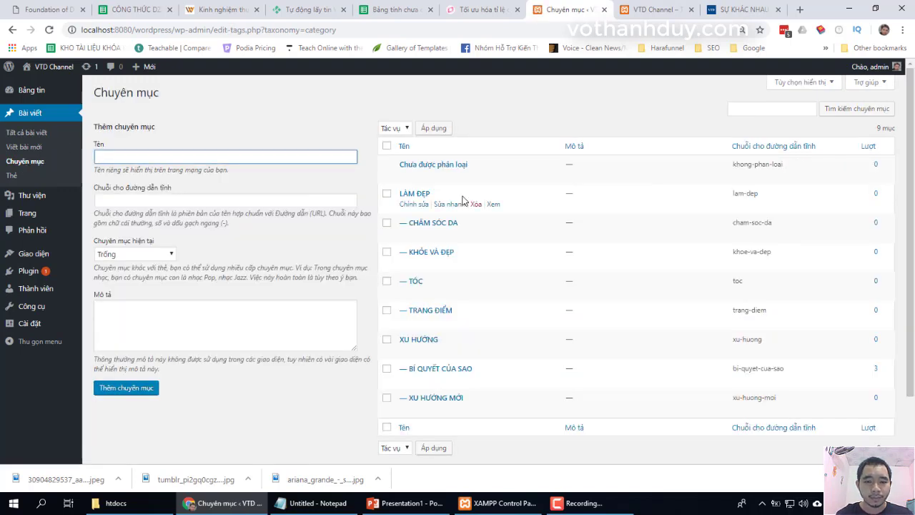
pyautogui.moveTo(469, 165); pyautogui.dragTo(398, 164)
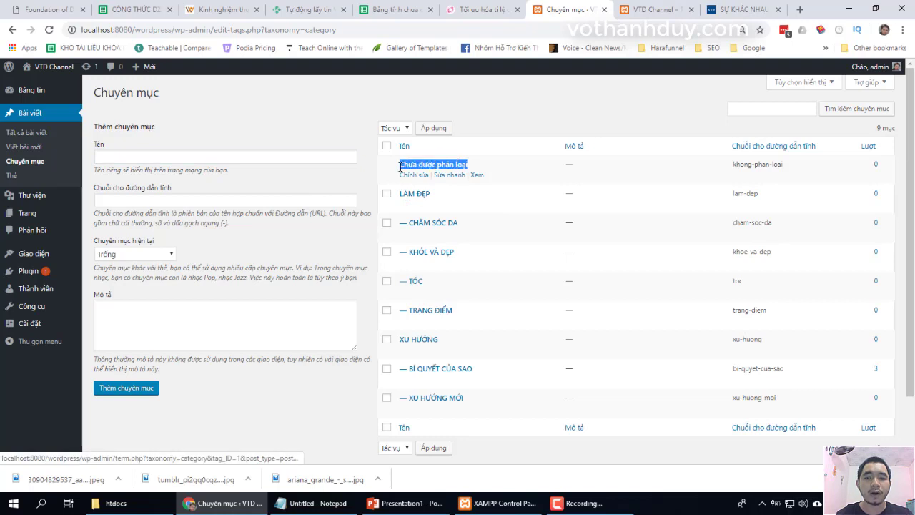
pyautogui.click(539, 129)
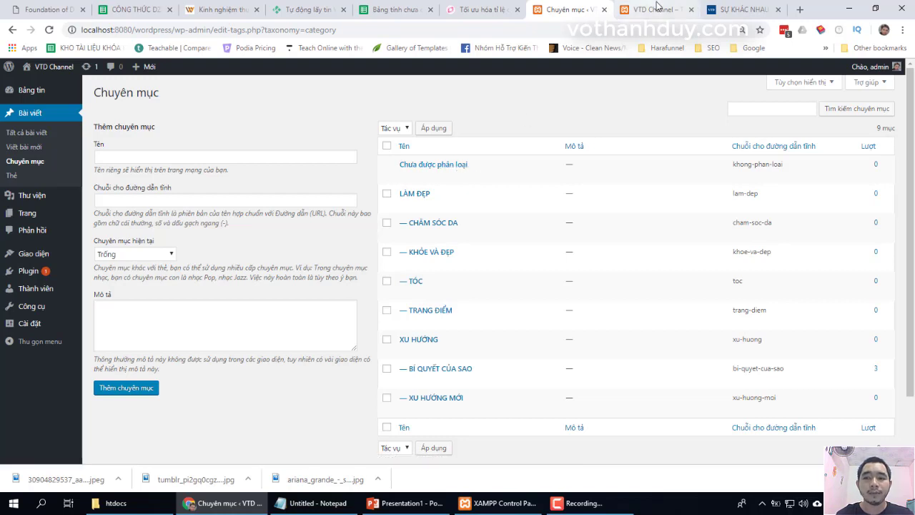
# - Check the article's category point, view the local site's page list and open a blank new page form
pyautogui.click(743, 10)
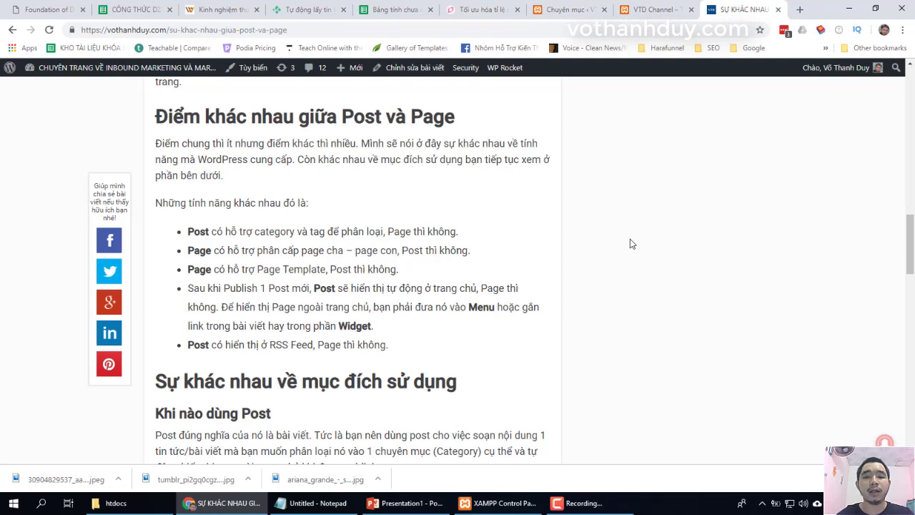
pyautogui.click(578, 12)
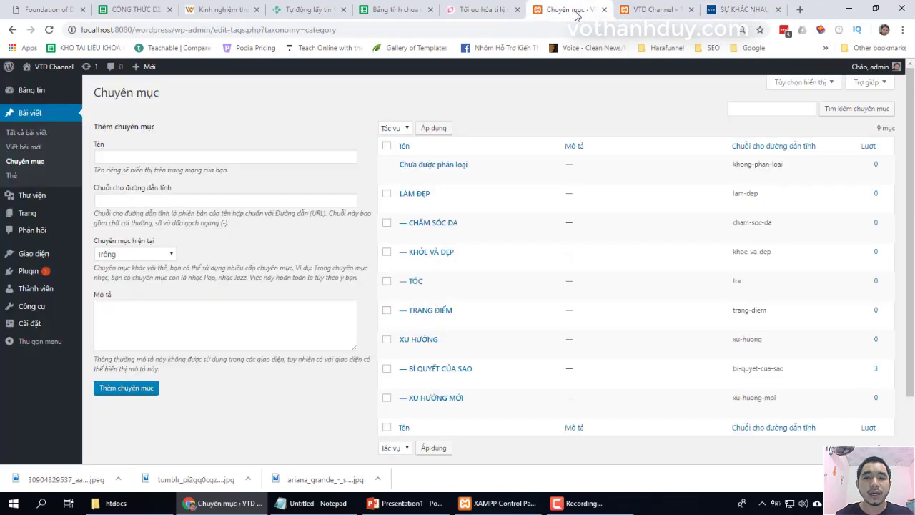
pyautogui.moveTo(34, 216)
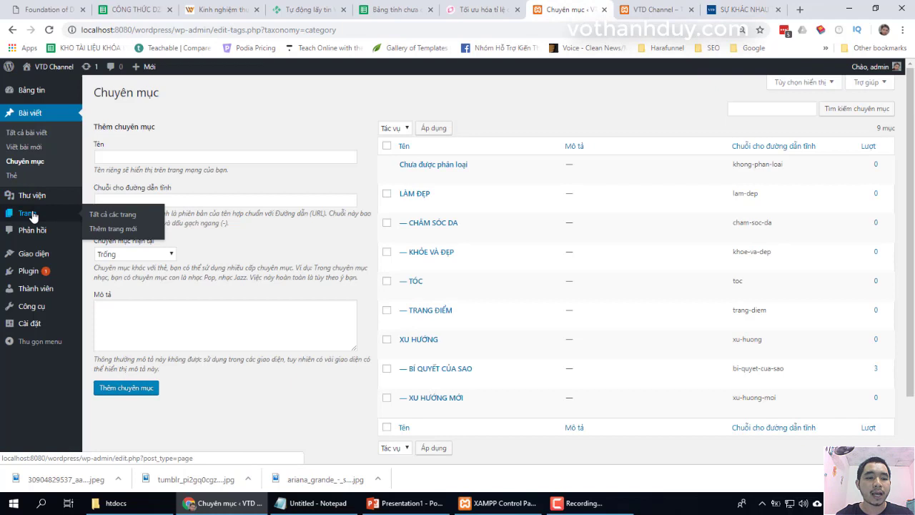
pyautogui.click(112, 216)
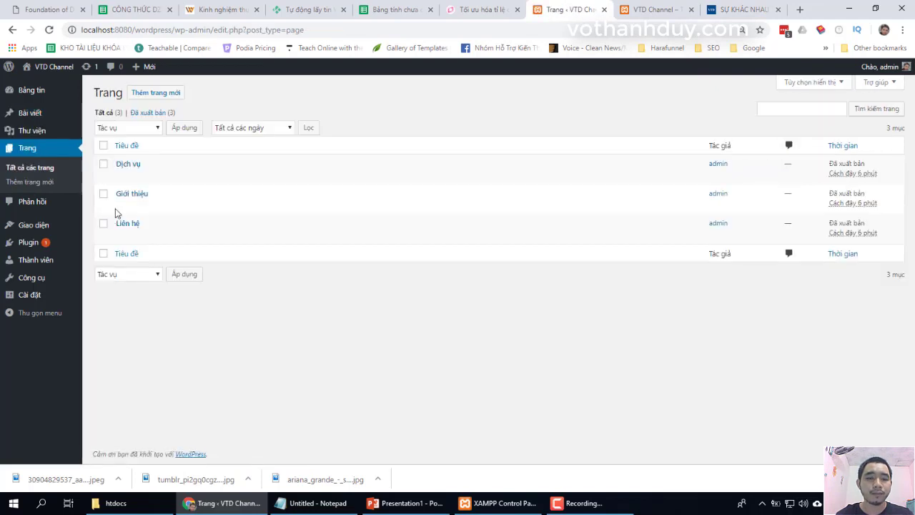
pyautogui.click(176, 94)
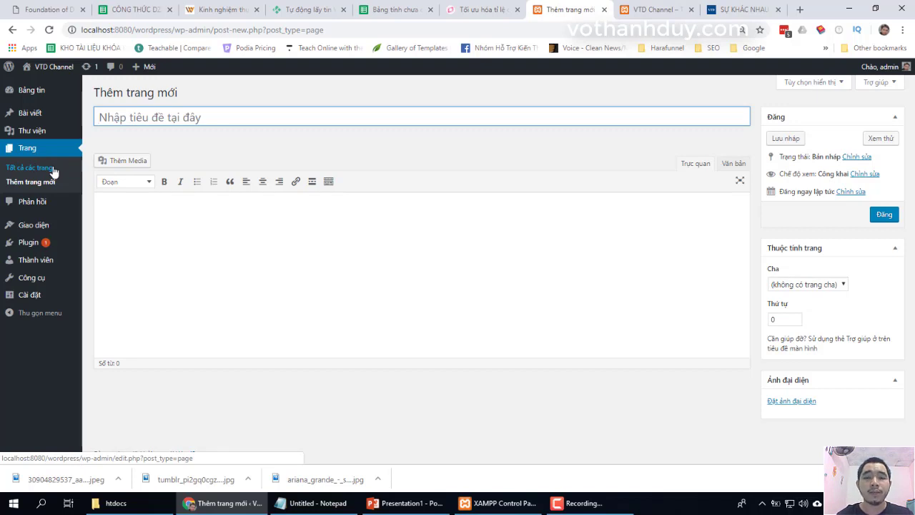
# - Consult the article on parent and child pages and examine the parent page choices in the new page form
pyautogui.click(736, 11)
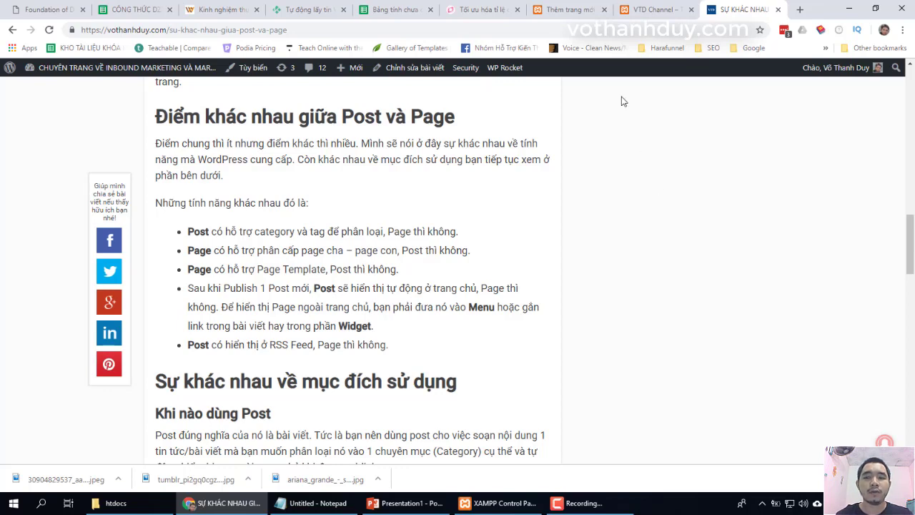
pyautogui.click(569, 9)
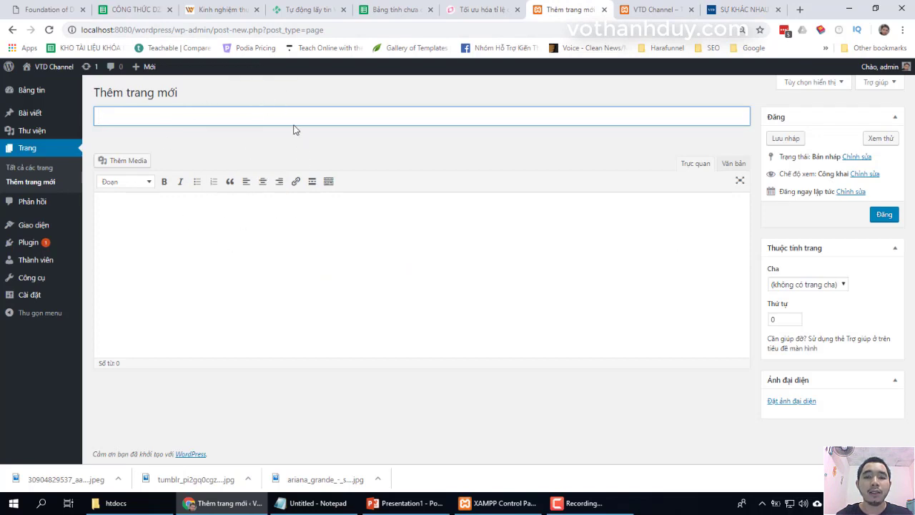
pyautogui.click(788, 286)
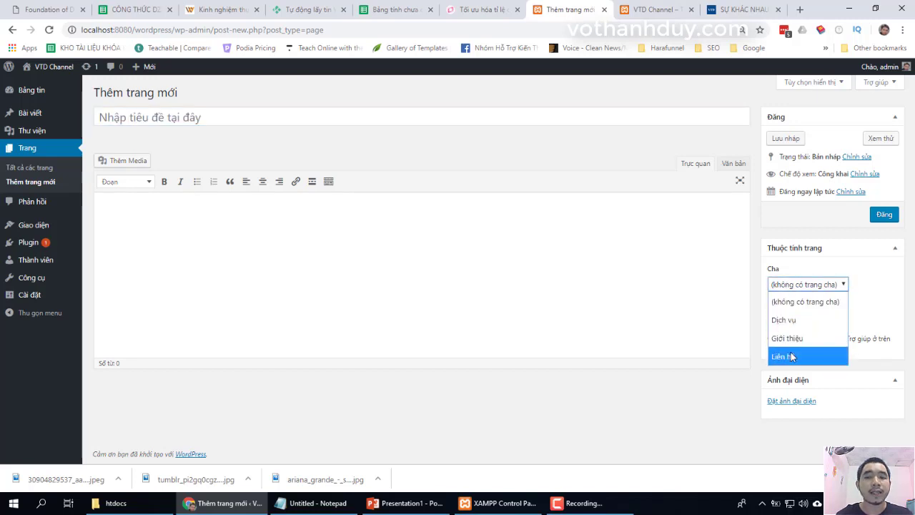
pyautogui.click(796, 264)
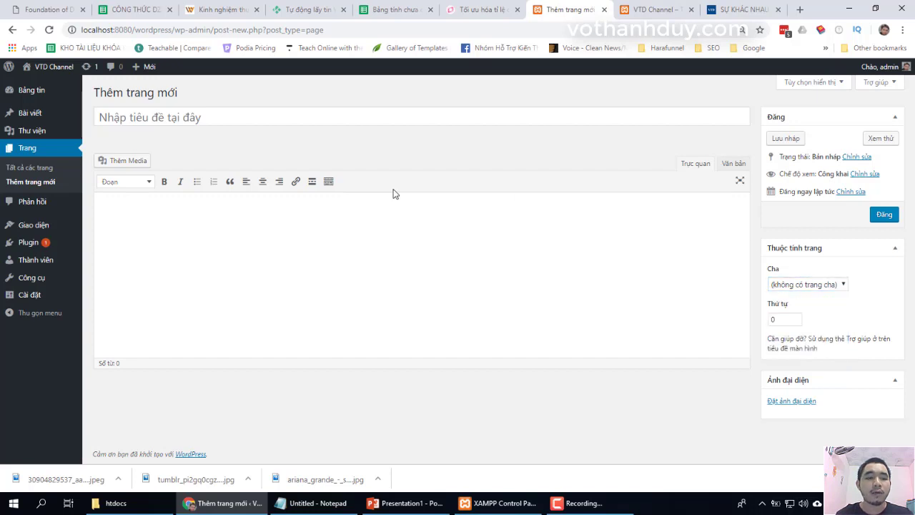
# - Open a blank new post form in the local site's admin and examine its attribute boxes for comparison
pyautogui.moveTo(39, 116)
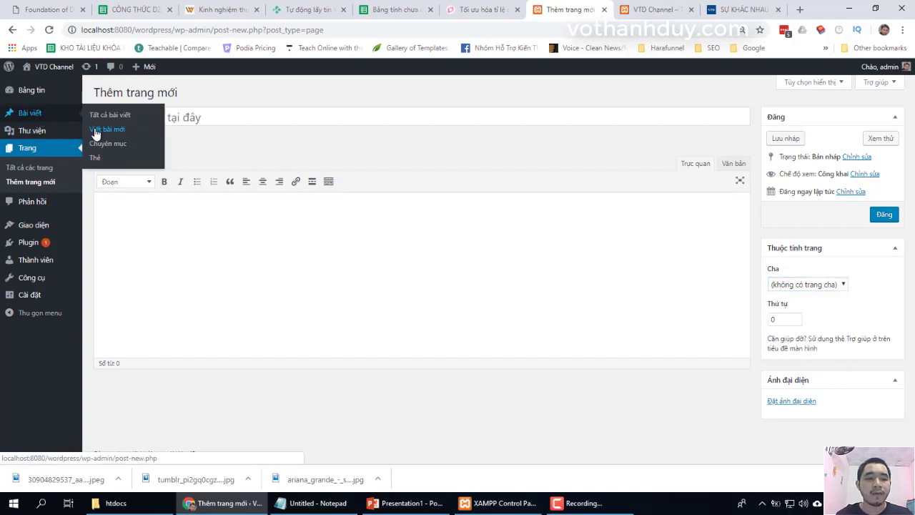
pyautogui.click(95, 134)
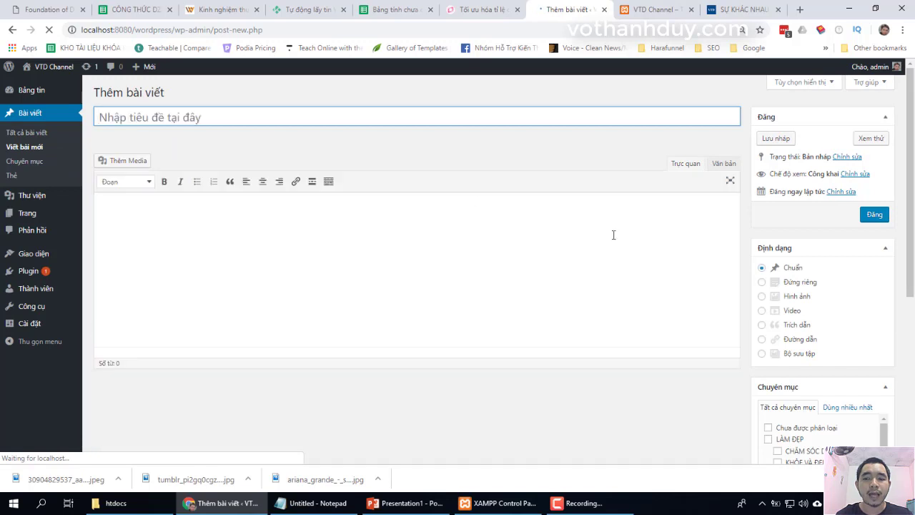
pyautogui.moveTo(909, 229)
pyautogui.mouseDown()
pyautogui.moveTo(909, 339)
pyautogui.moveTo(911, 220)
pyautogui.mouseUp()
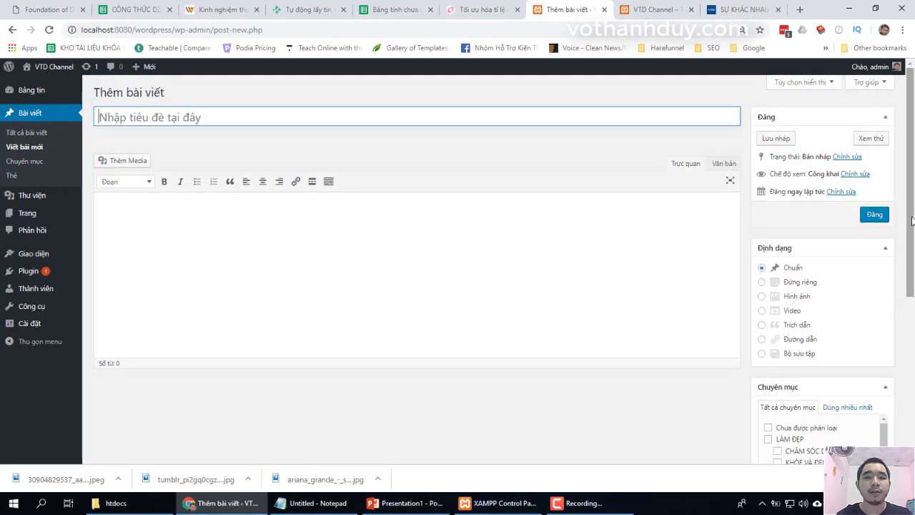
# - Check the article's Page Template point, open a blank new page form and return to the article
pyautogui.click(741, 7)
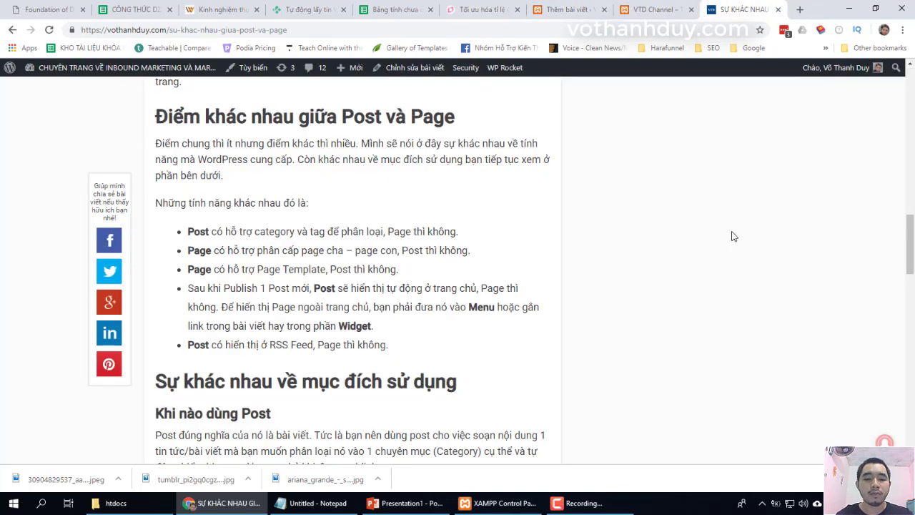
pyautogui.click(558, 7)
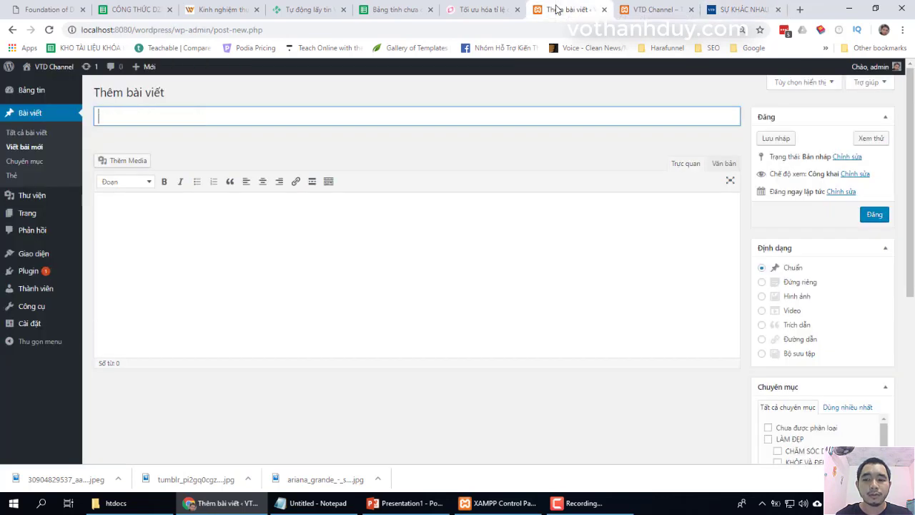
pyautogui.moveTo(31, 212)
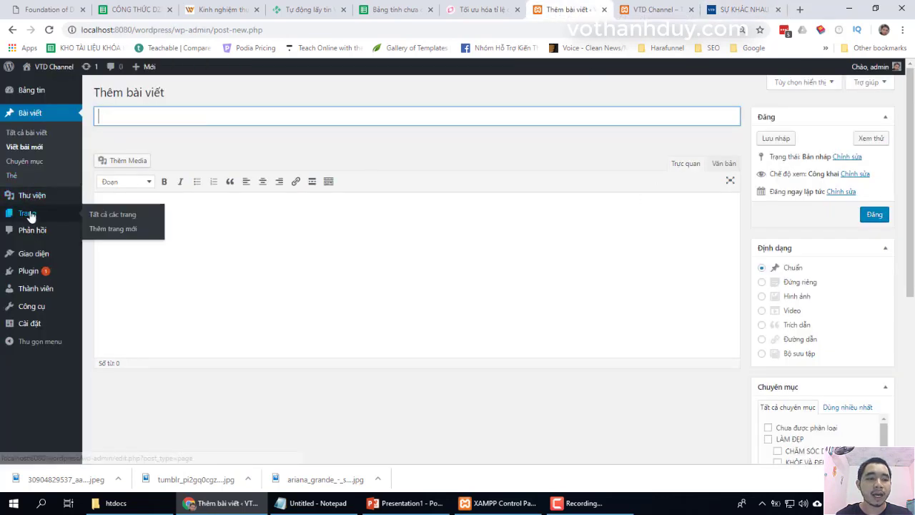
pyautogui.click(100, 229)
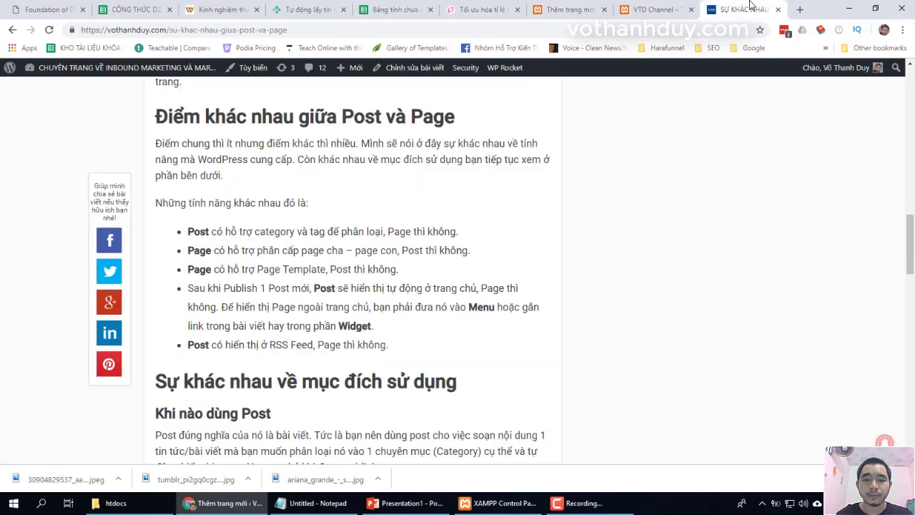
pyautogui.click(749, 7)
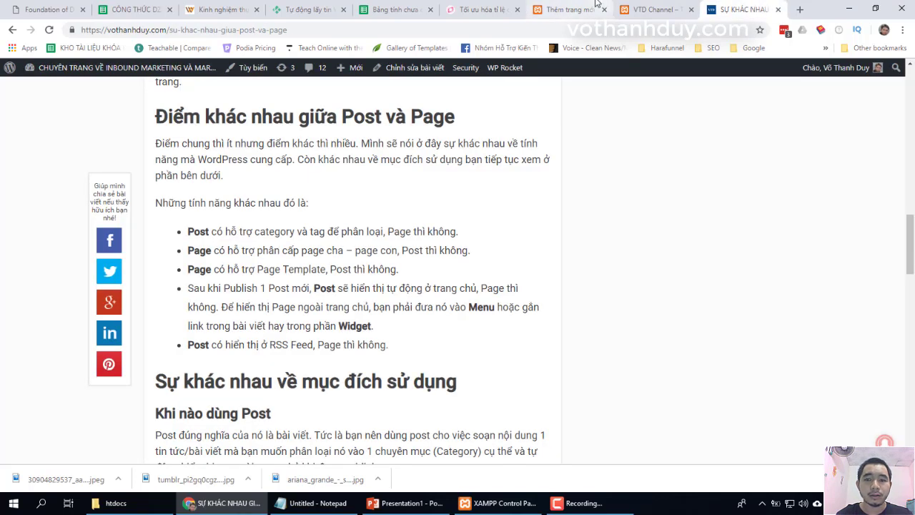
# - Examine the display options available for the new page form in the local site's admin and collapse them again
pyautogui.click(565, 7)
pyautogui.click(822, 94)
pyautogui.click(819, 88)
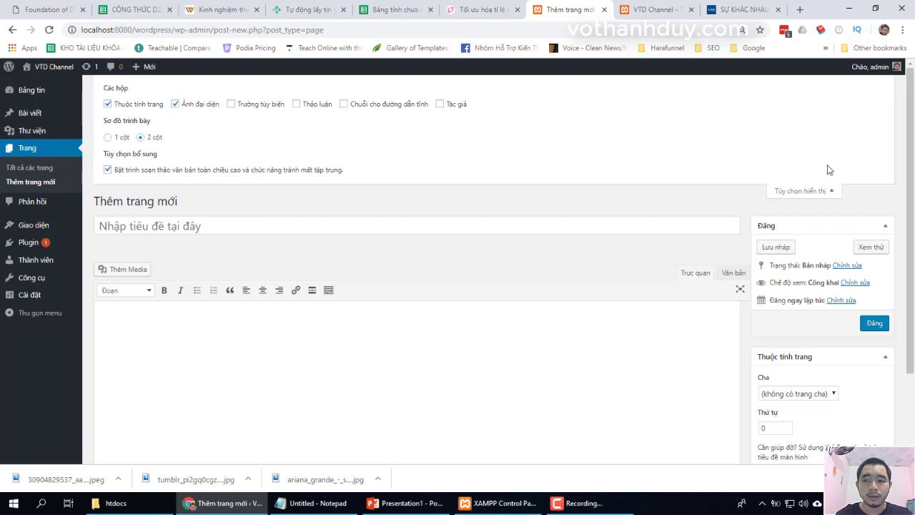
pyautogui.click(801, 191)
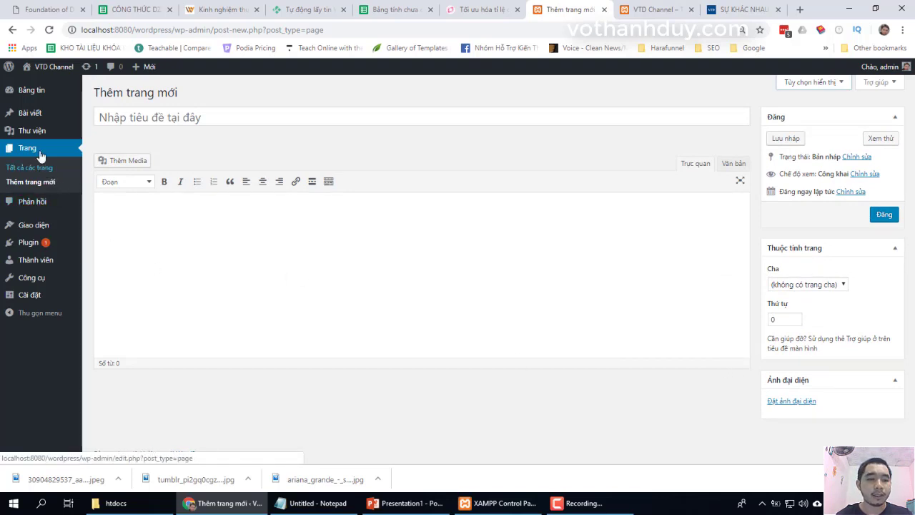
# - Examine the format options in a blank new post form and return to the article's list of differences
pyautogui.moveTo(41, 115)
pyautogui.click(114, 131)
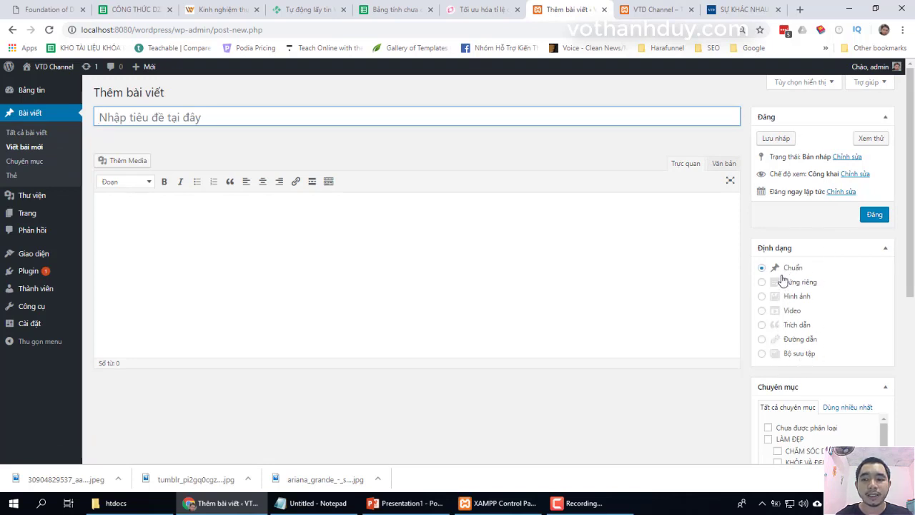
pyautogui.click(736, 8)
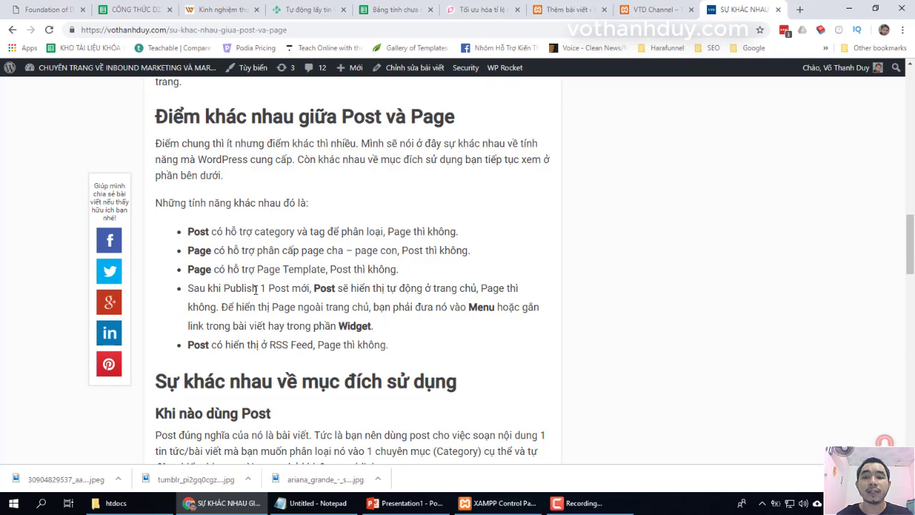
# - Open the VTD Channel homepage and look through the posts displayed on it
pyautogui.hotkey('ctrl', 'shift', 'Tab')
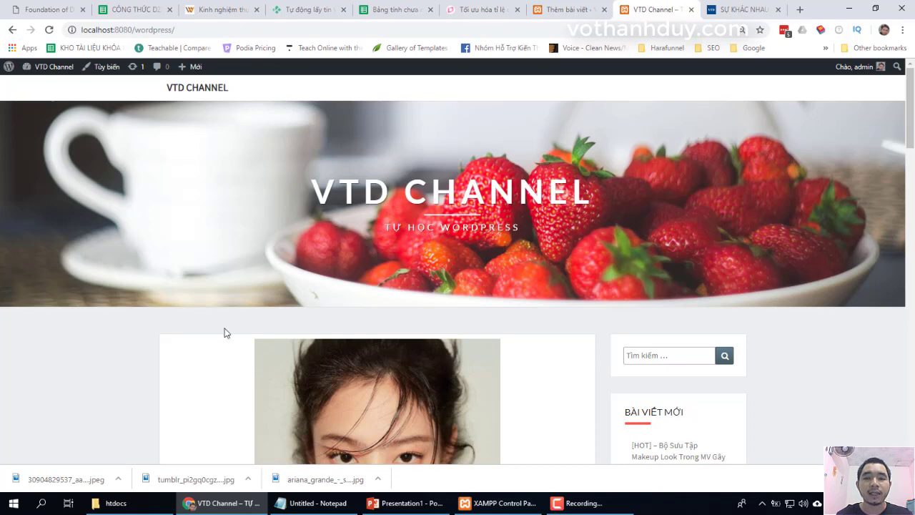
pyautogui.scroll(-3, 183, 409)
pyautogui.scroll(-12, 182, 407)
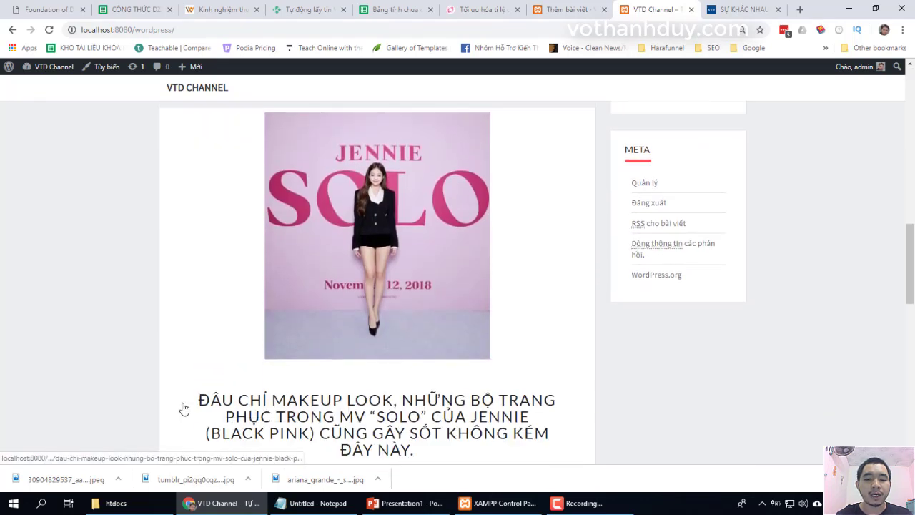
pyautogui.scroll(12, 183, 408)
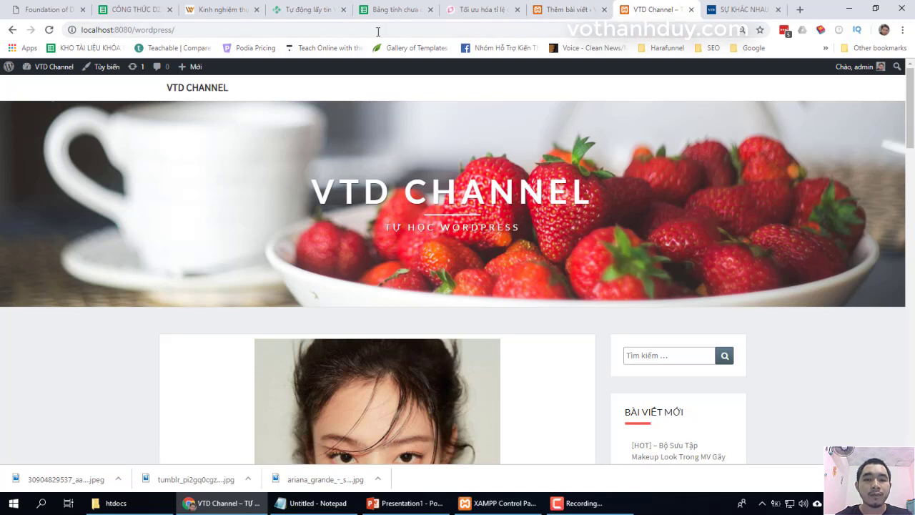
# - Reload the VTD Channel homepage and check which content it lists, posts or pages
pyautogui.click(585, 30)
pyautogui.press('Return')
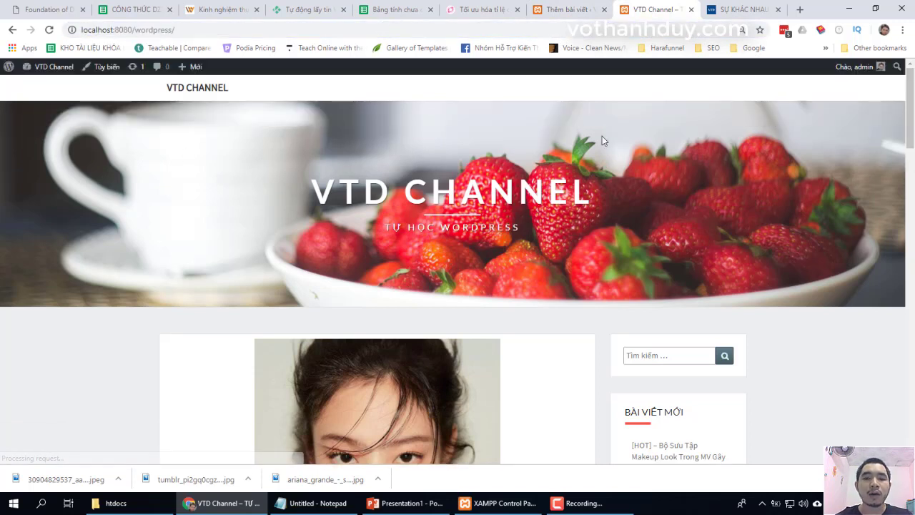
pyautogui.scroll(-7, 732, 300)
pyautogui.scroll(-14, 732, 300)
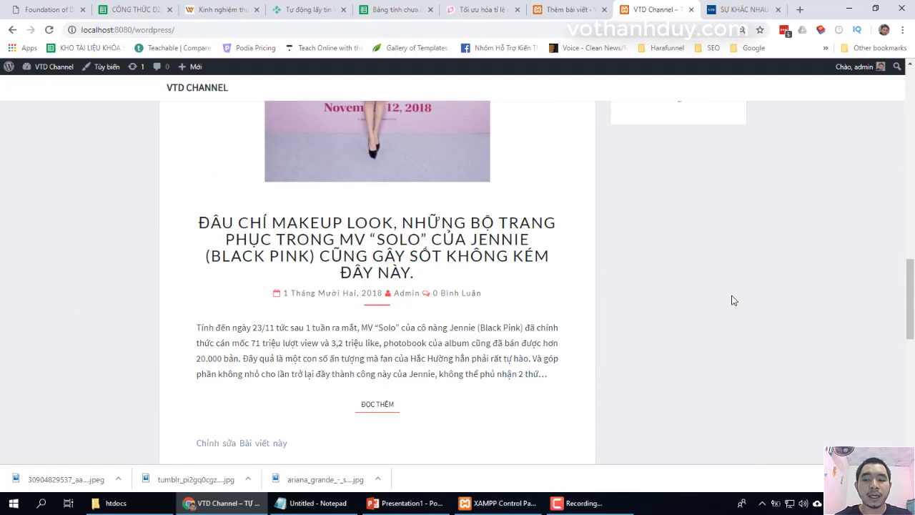
# - Finish viewing the VTD Channel homepage and return to the article's list of differences between Post and Page
pyautogui.scroll(12, 732, 301)
pyautogui.scroll(8, 732, 300)
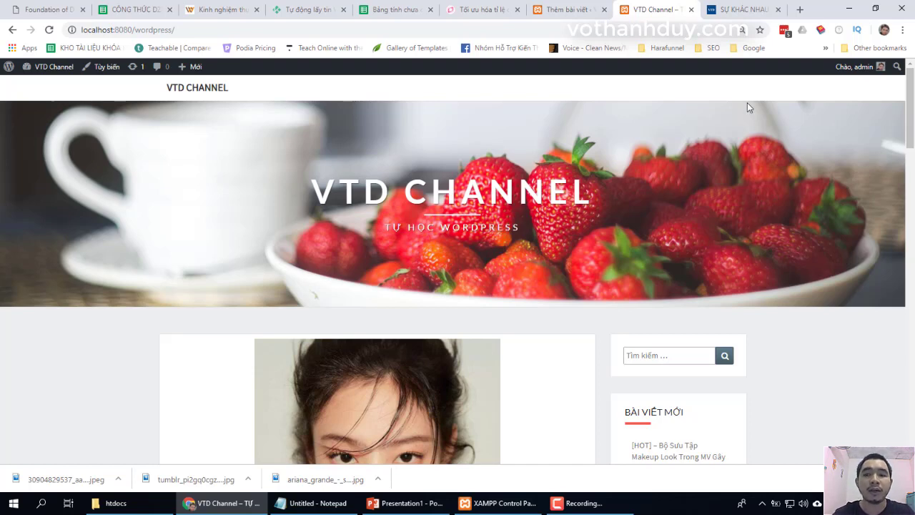
pyautogui.click(745, 8)
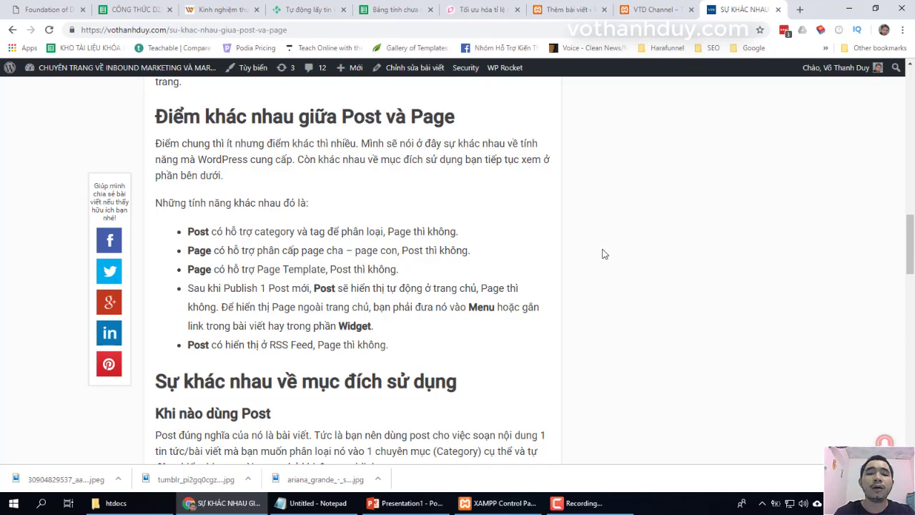
# - Open the local site's RSS feed at localhost:8080/wordpress/rss, examine which items it lists, and return to the homepage
pyautogui.click(644, 10)
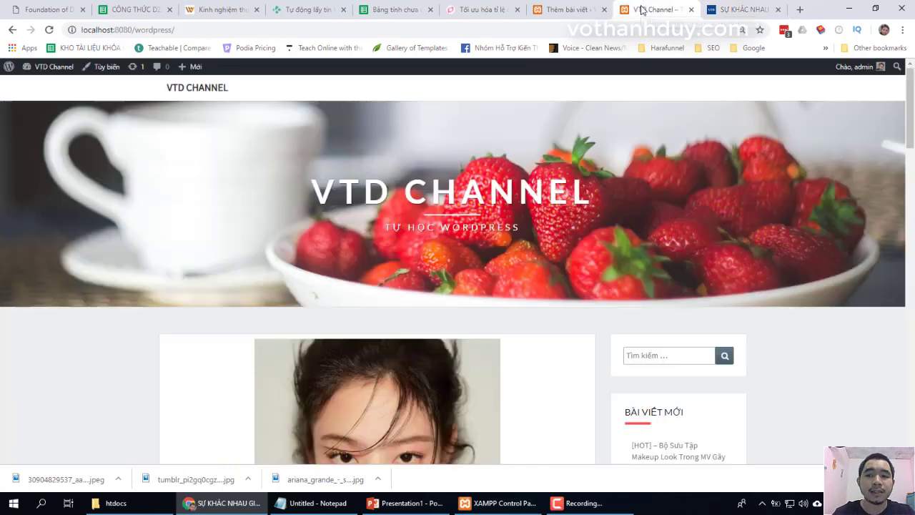
pyautogui.click(192, 29)
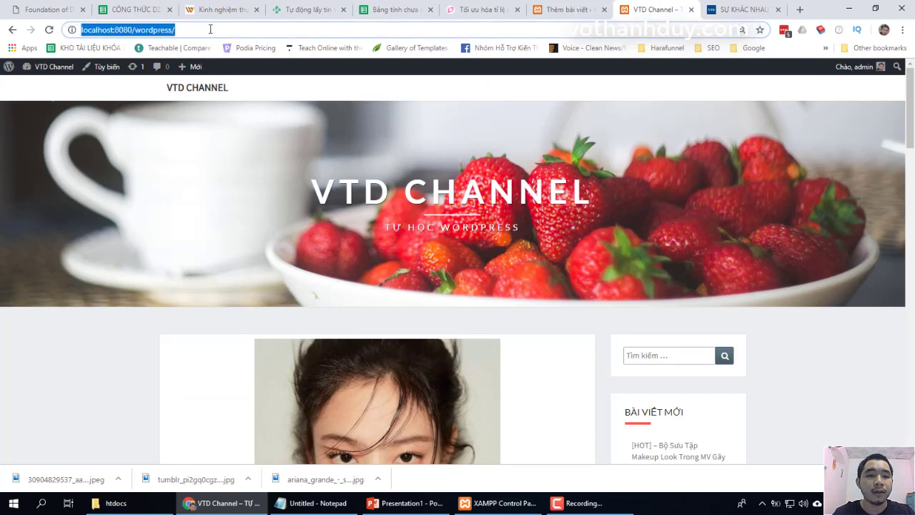
pyautogui.click(211, 29)
pyautogui.write('rss')
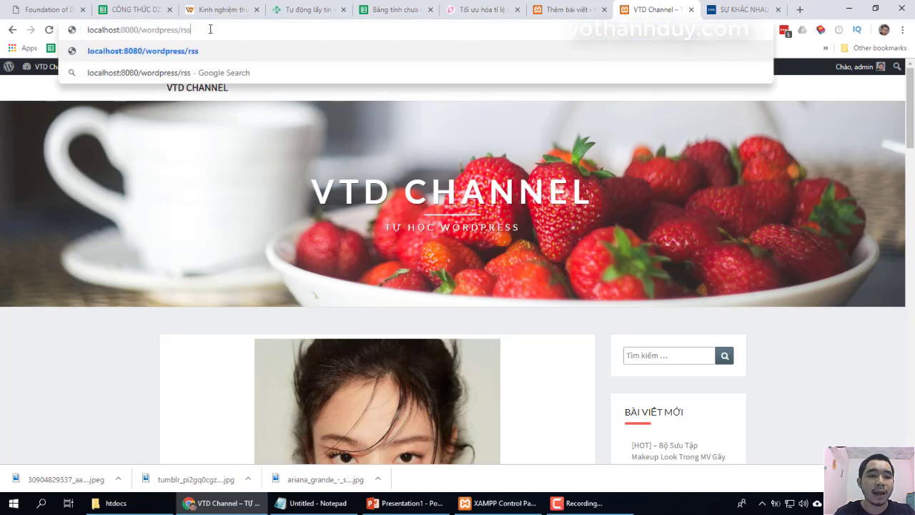
pyautogui.press('Return')
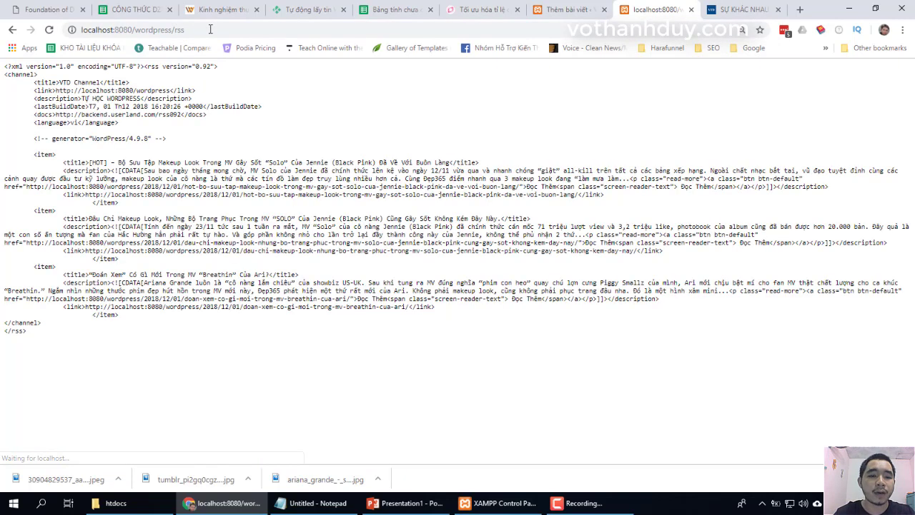
pyautogui.moveTo(116, 327); pyautogui.dragTo(5, 65)
pyautogui.click(168, 323)
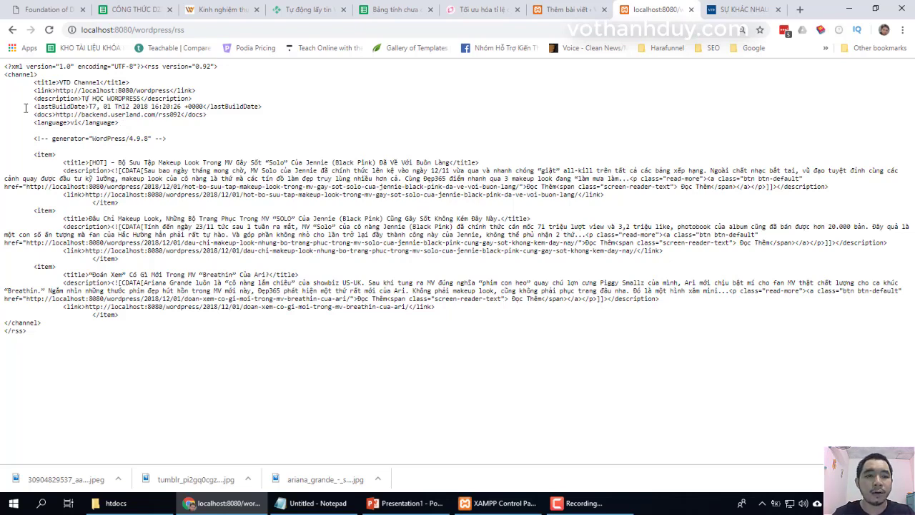
pyautogui.click(12, 29)
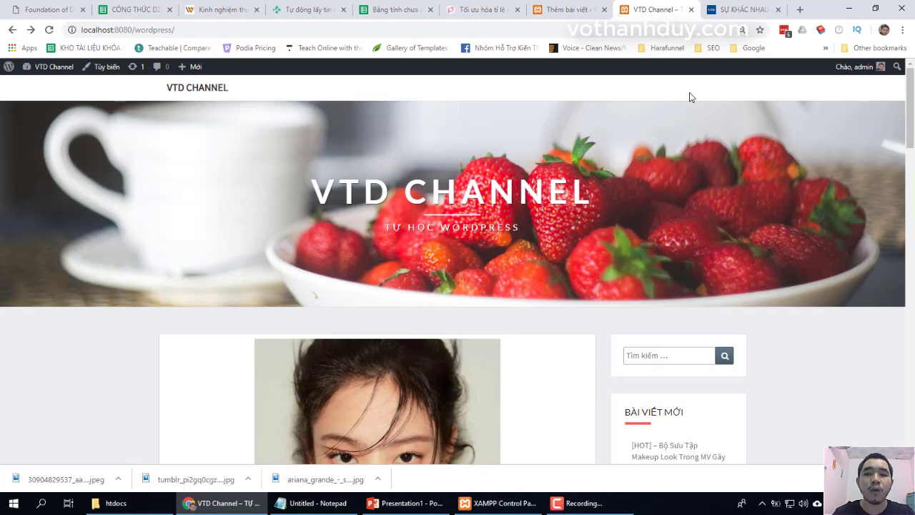
# - Read the article's sections on feature differences, when to use Post or Page, and the conclusion
pyautogui.click(759, 8)
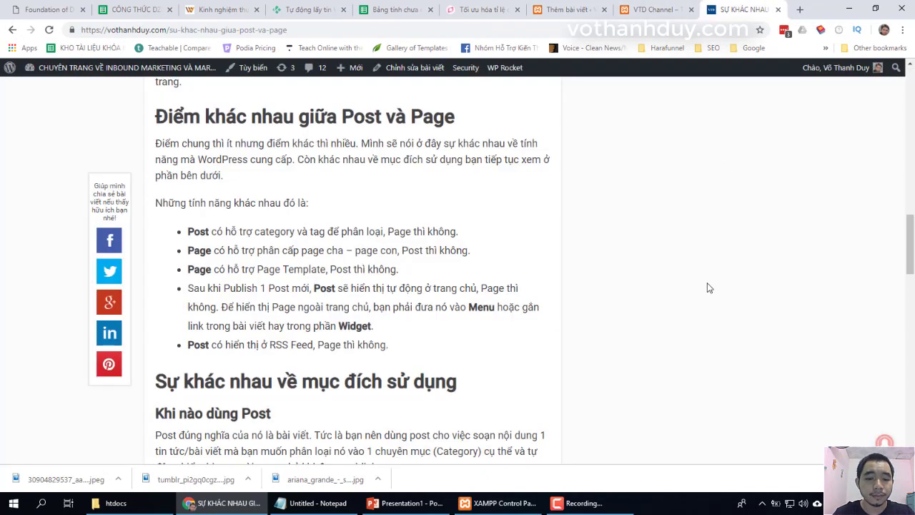
pyautogui.scroll(-4, 707, 284)
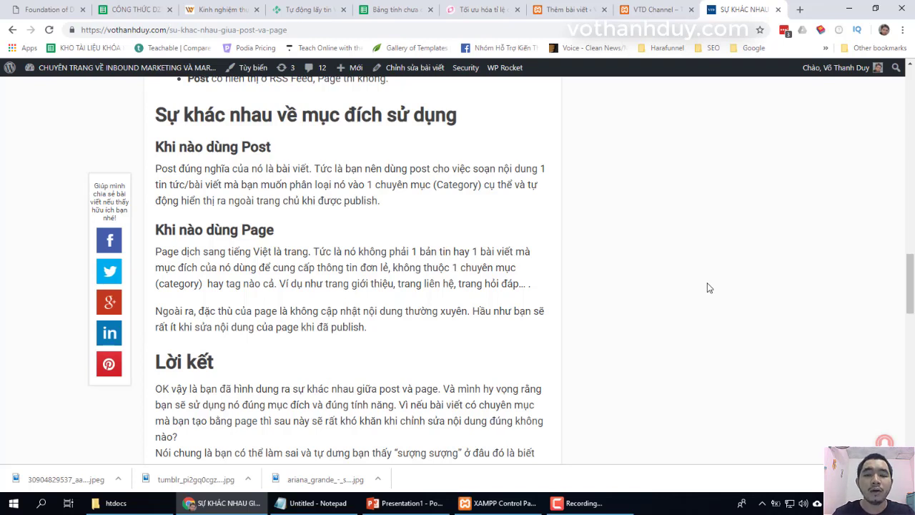
pyautogui.scroll(5, 707, 287)
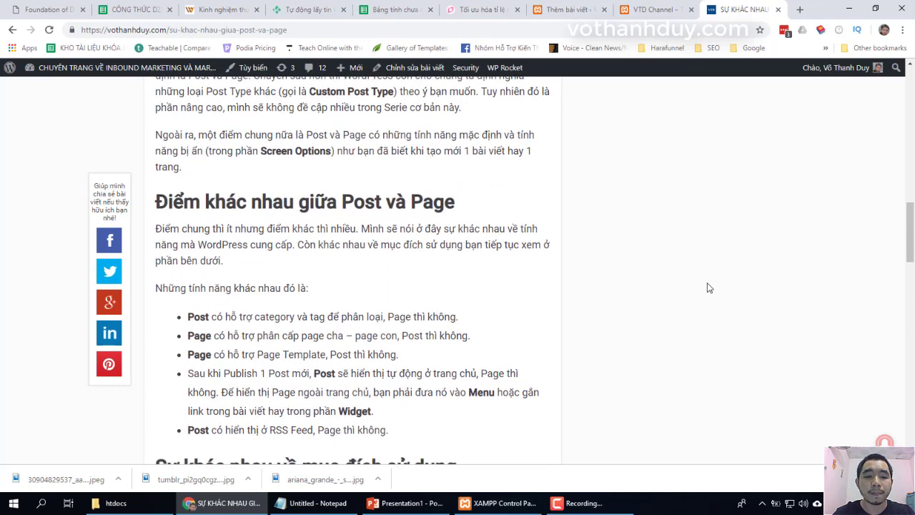
pyautogui.scroll(-2, 707, 288)
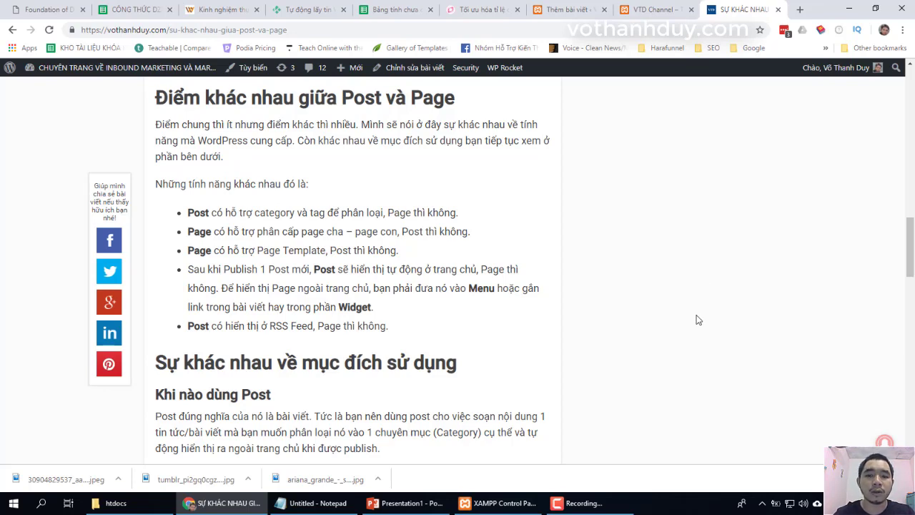
pyautogui.scroll(-3, 699, 320)
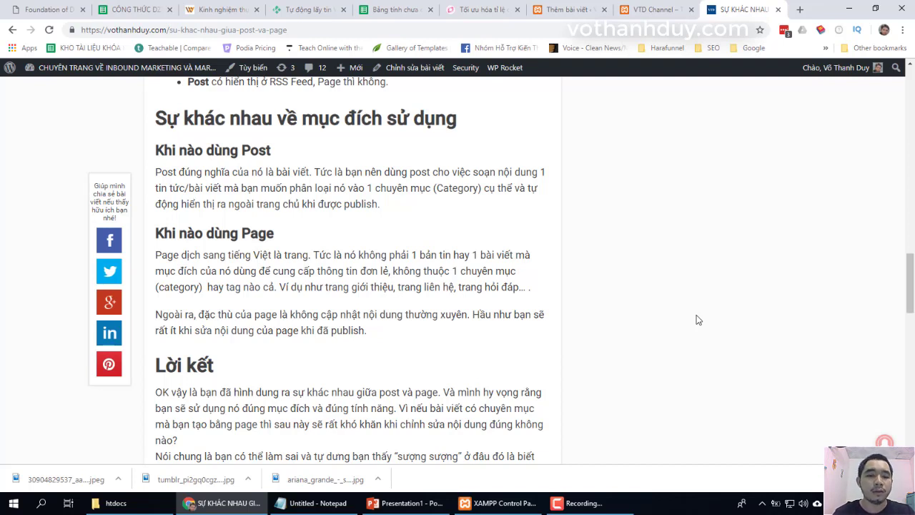
pyautogui.moveTo(911, 279); pyautogui.dragTo(911, 298)
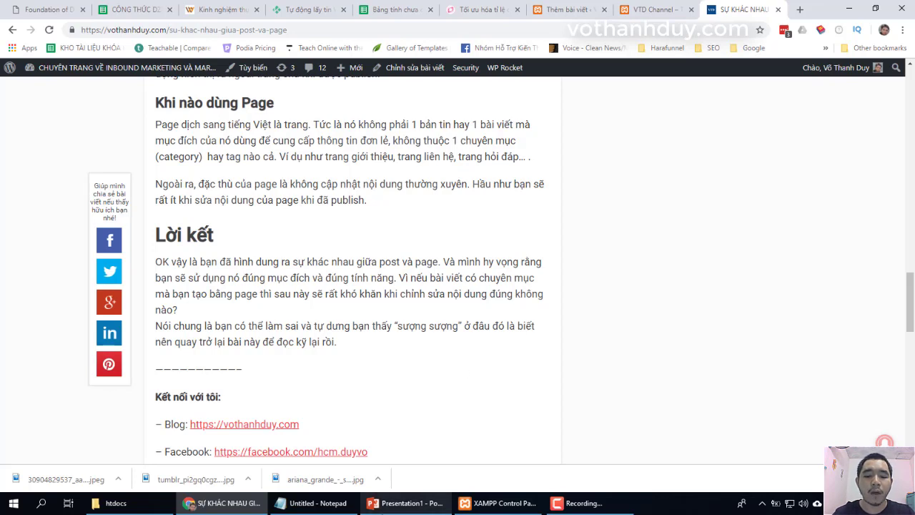
# - Switch to the PowerPoint presentation, delete the blank slide at its end, and show the "QUẢN LÝ TRANG" slide
pyautogui.click(407, 503)
pyautogui.click(104, 381)
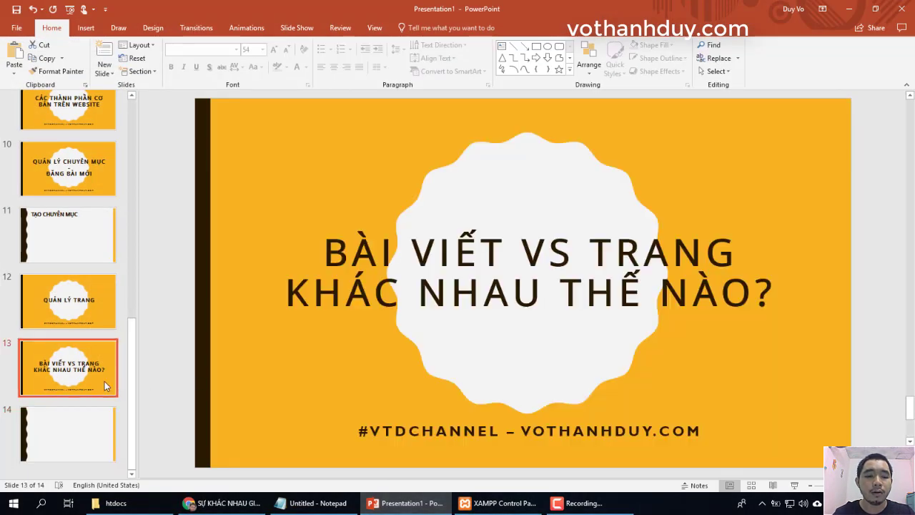
pyautogui.click(90, 302)
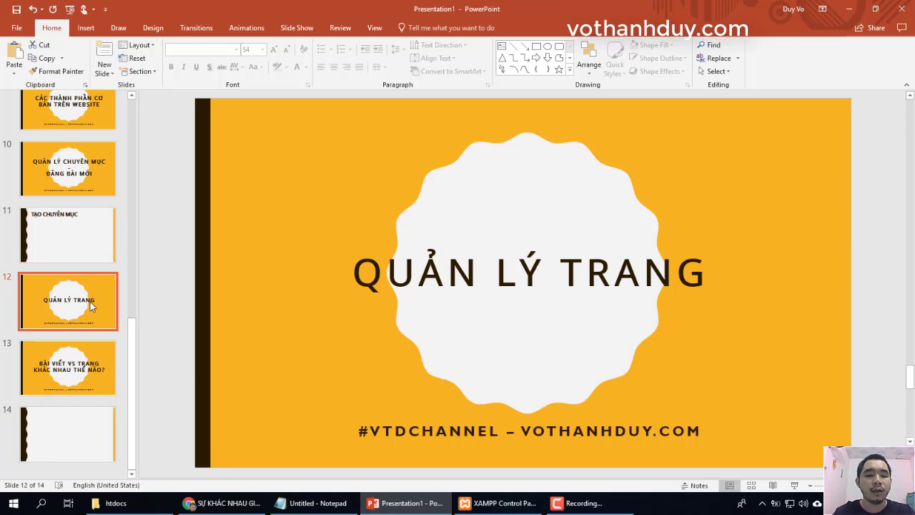
pyautogui.click(76, 424)
pyautogui.rightClick(77, 420)
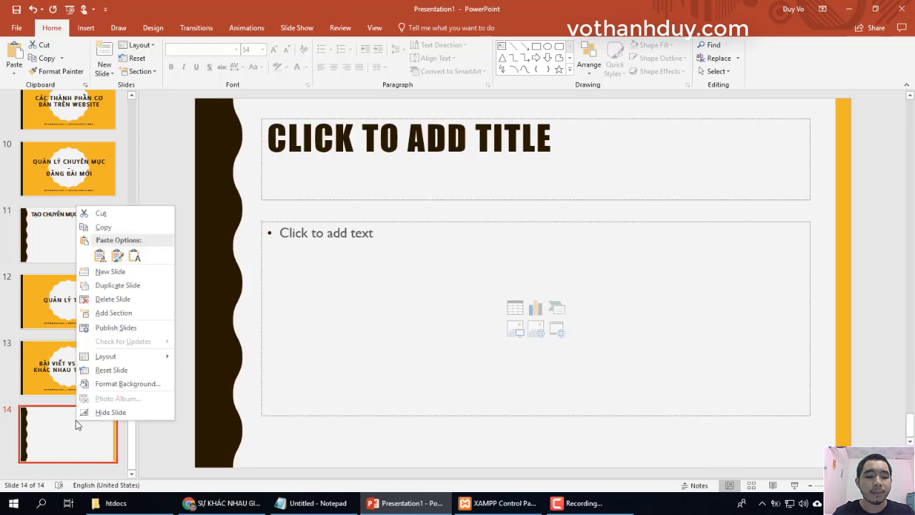
pyautogui.click(115, 299)
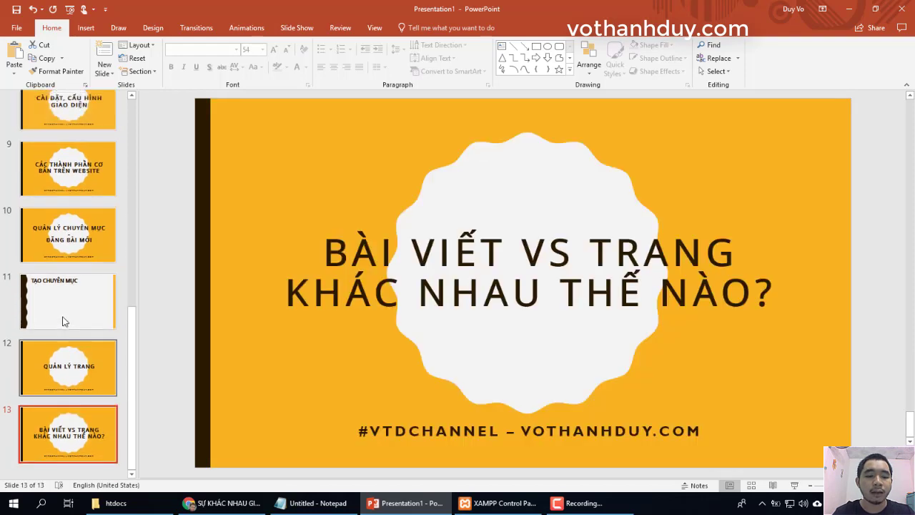
pyautogui.click(64, 368)
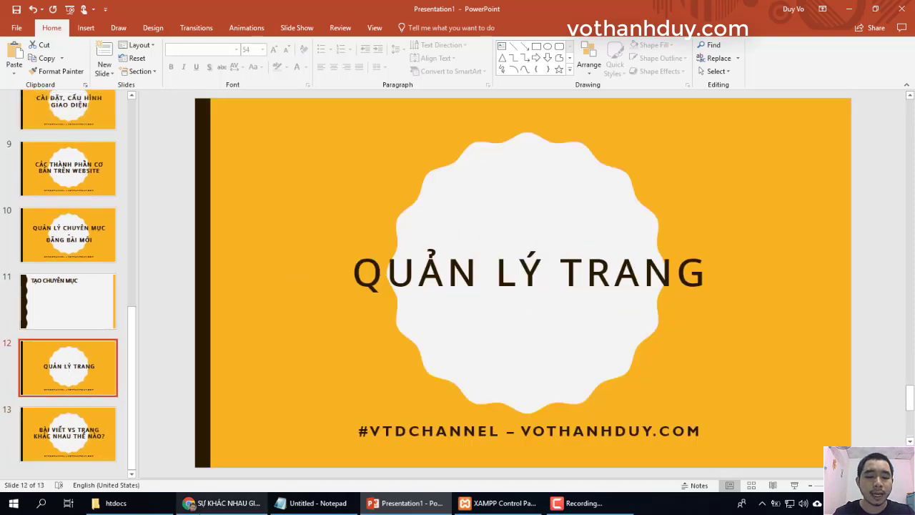
# - Switch back to Chrome and show the local site's blank new post form
pyautogui.click(221, 503)
pyautogui.click(564, 7)
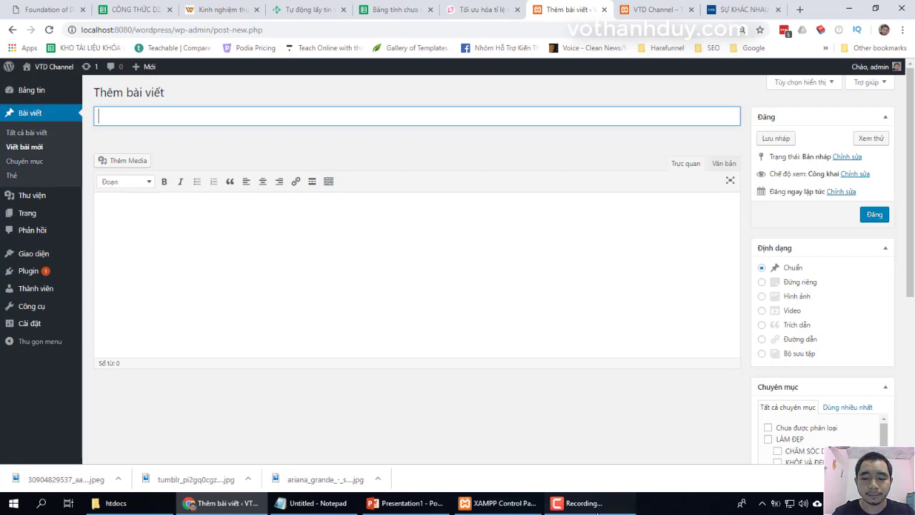
pyautogui.click(580, 503)
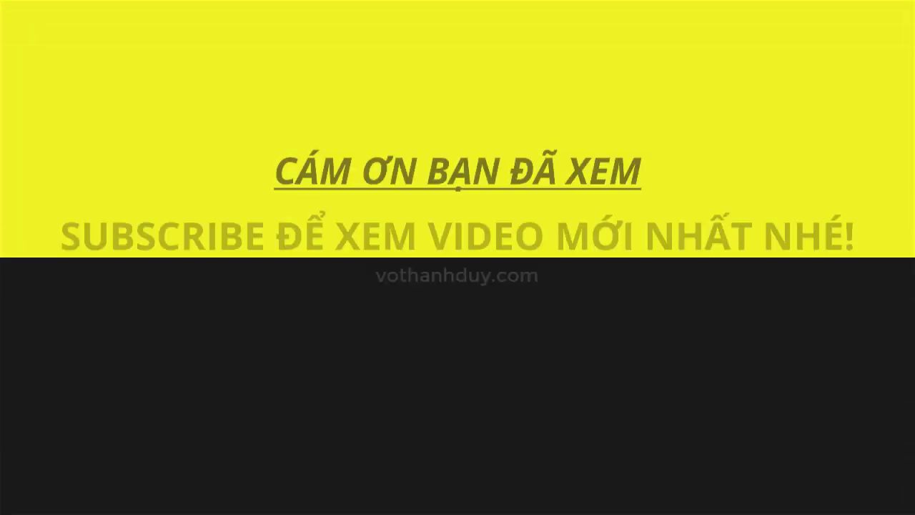